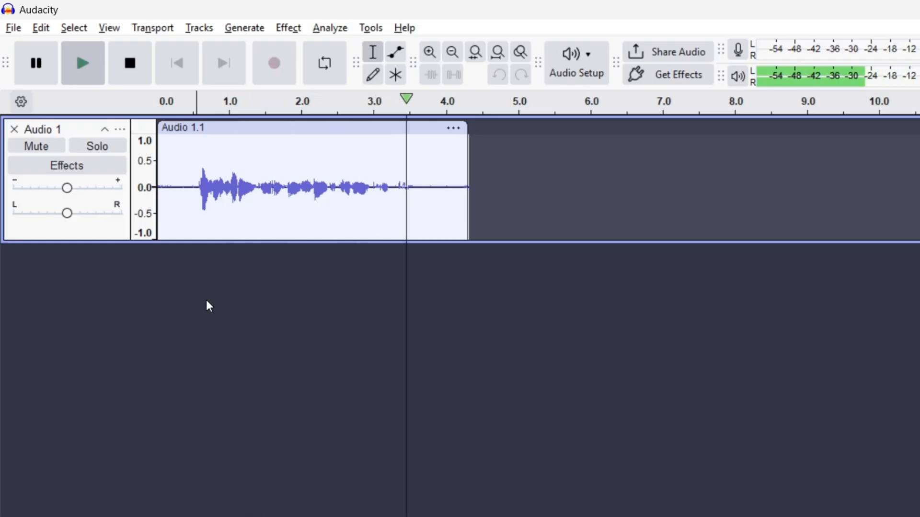
Step: Play the voice clip from near its start to listen for background noise
{"action": "key", "text": "space"}
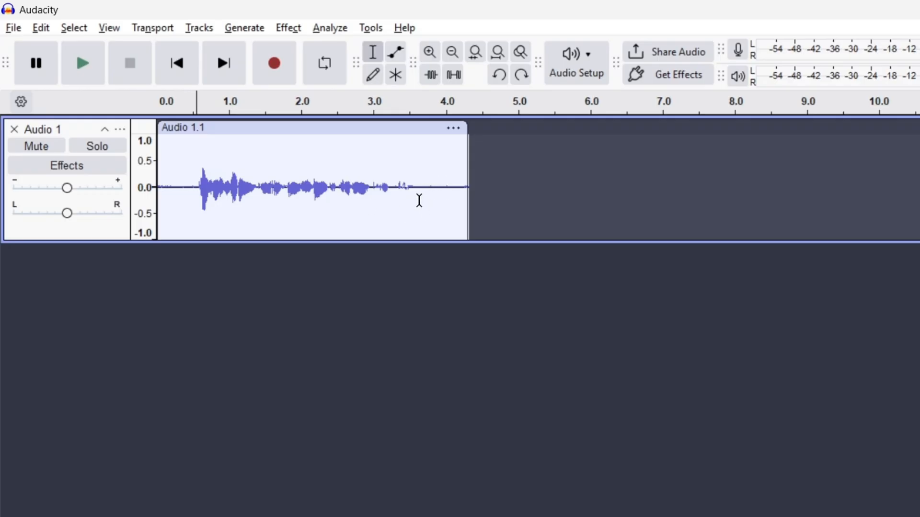
{"action": "left_click", "coordinate": [167, 189]}
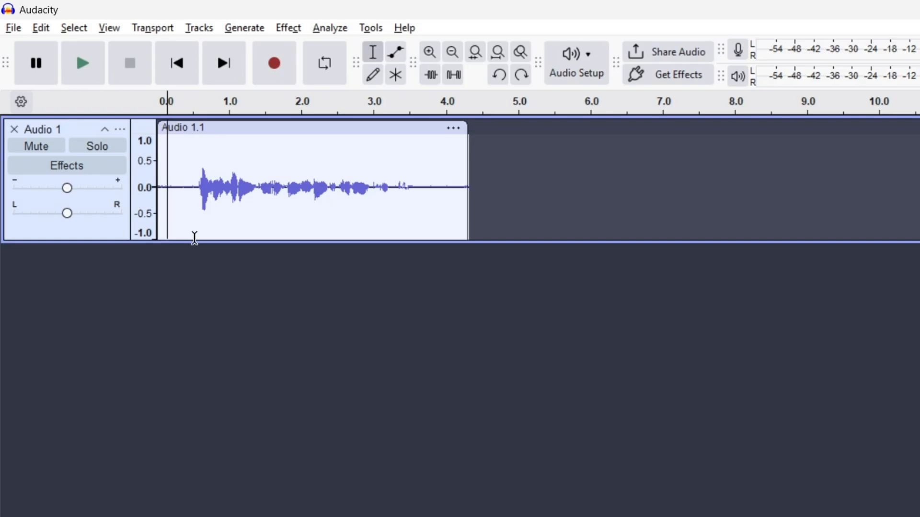
{"action": "key", "text": "space"}
{"action": "key", "text": "space"}
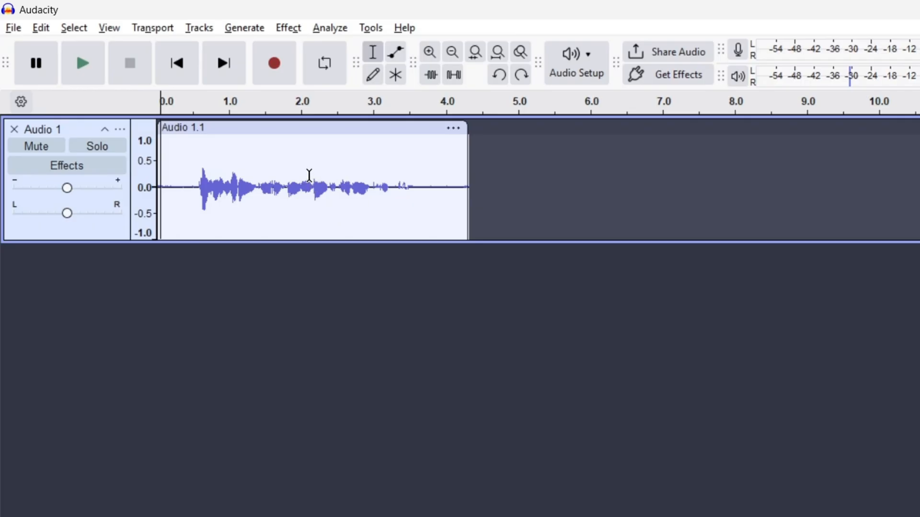
Step: Capture a Noise Reduction noise profile from the silent lead-in of the clip, about 0.1 to 0.5 seconds
{"action": "left_click", "coordinate": [192, 177]}
{"action": "left_click_drag", "start_coordinate": [192, 177], "coordinate": [162, 178]}
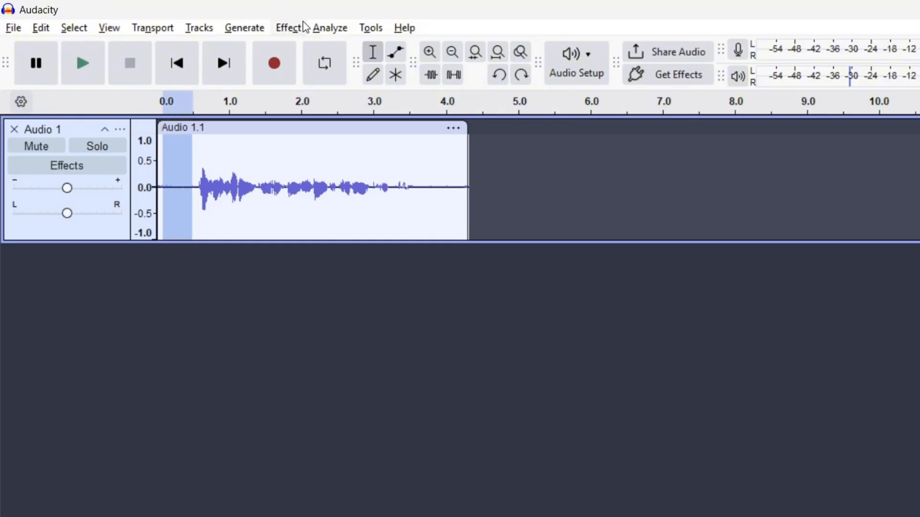
{"action": "left_click", "coordinate": [289, 28]}
{"action": "mouse_move", "coordinate": [431, 216]}
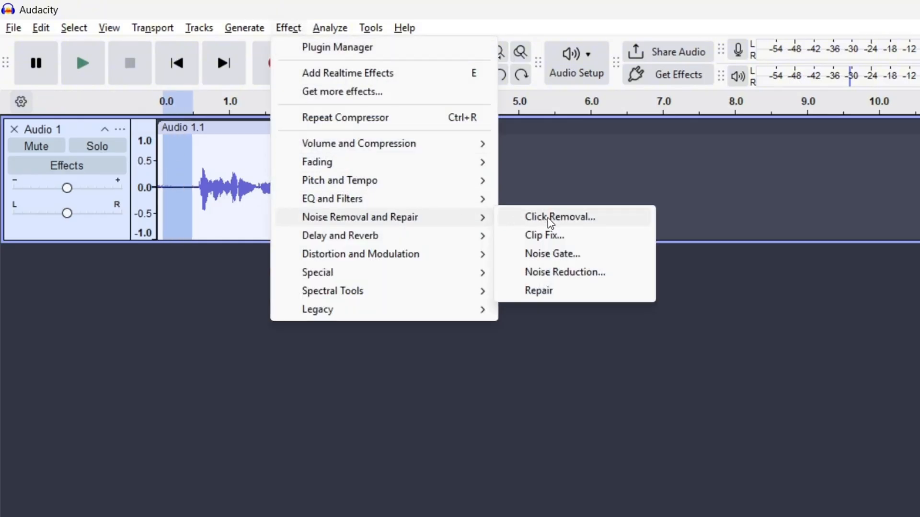
{"action": "left_click", "coordinate": [581, 273]}
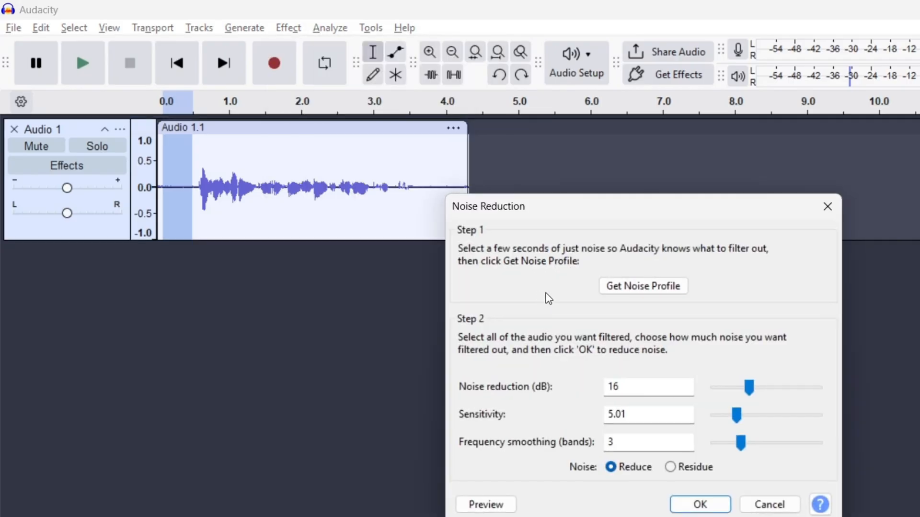
{"action": "left_click", "coordinate": [644, 286]}
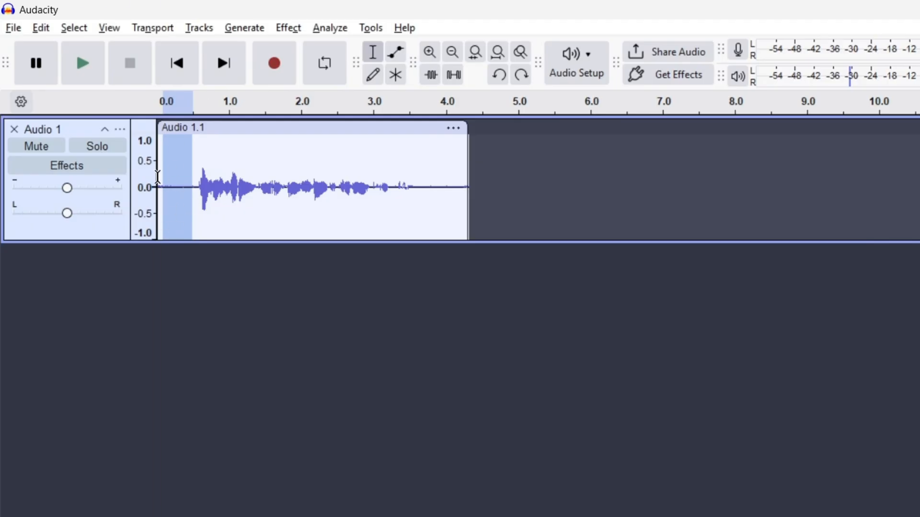
{"action": "left_click", "coordinate": [413, 192]}
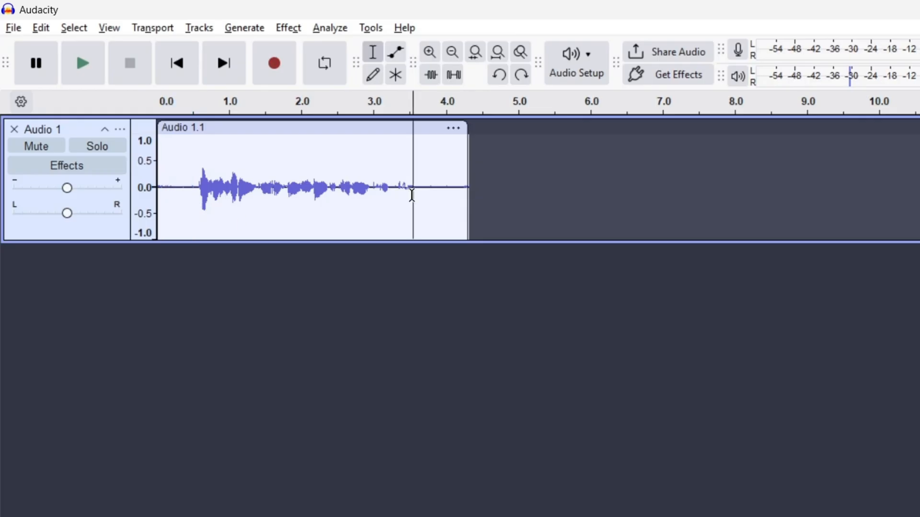
{"action": "left_click", "coordinate": [430, 197]}
{"action": "left_click", "coordinate": [182, 215]}
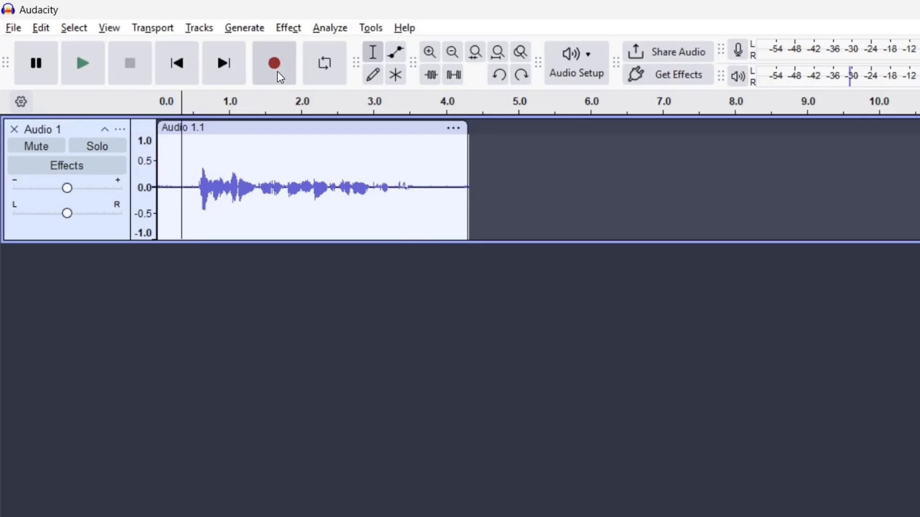
{"action": "left_click", "coordinate": [289, 29]}
{"action": "mouse_move", "coordinate": [460, 218]}
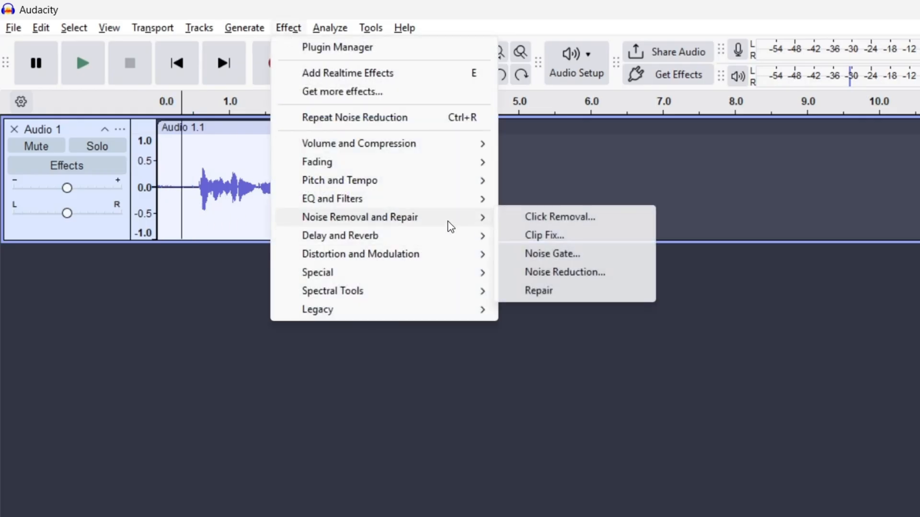
{"action": "left_click", "coordinate": [592, 274]}
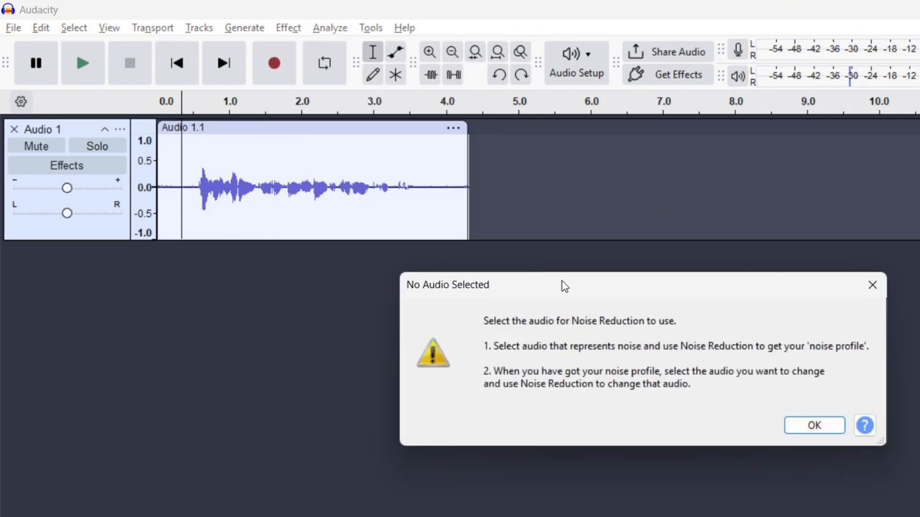
{"action": "left_click", "coordinate": [810, 429]}
Step: Preview and apply Noise Reduction to the whole clip with 16 dB reduction, sensitivity 5.01 and 3 frequency smoothing bands
{"action": "left_click_drag", "start_coordinate": [485, 225], "coordinate": [160, 226]}
{"action": "left_click", "coordinate": [289, 28]}
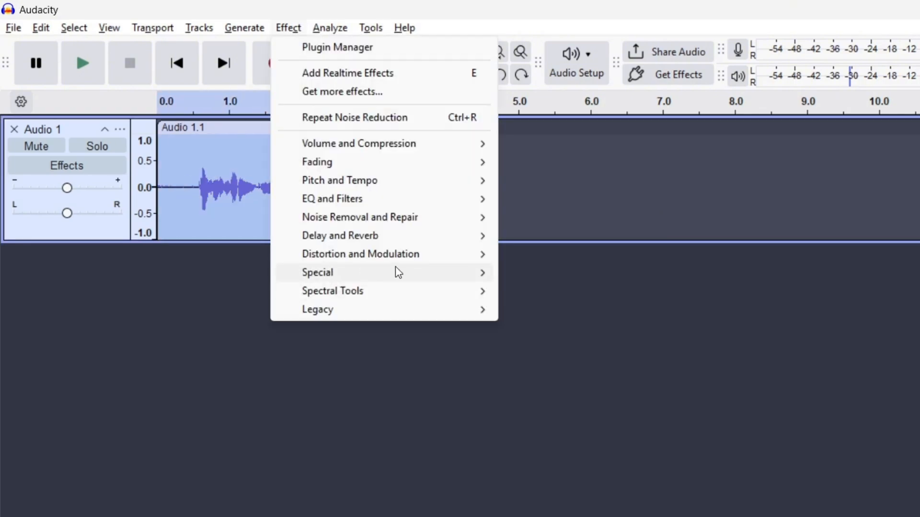
{"action": "mouse_move", "coordinate": [433, 218]}
{"action": "left_click", "coordinate": [587, 277]}
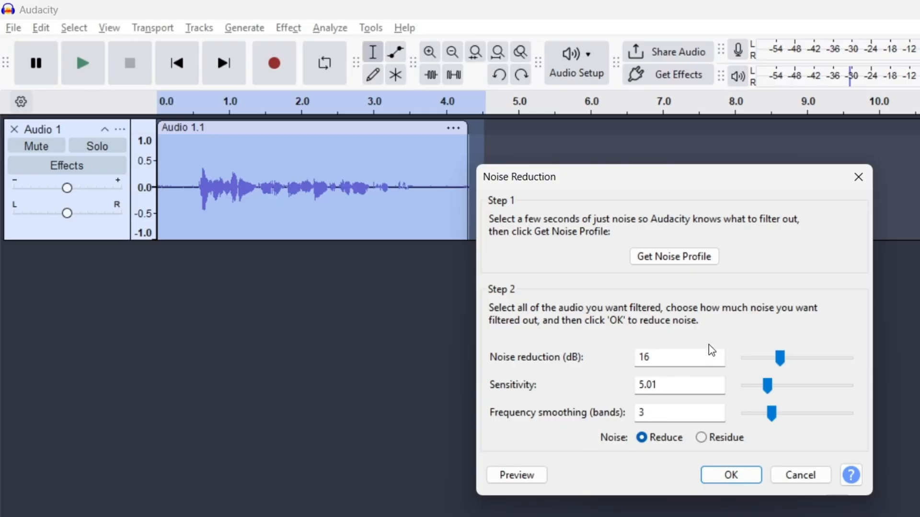
{"action": "left_click", "coordinate": [533, 479]}
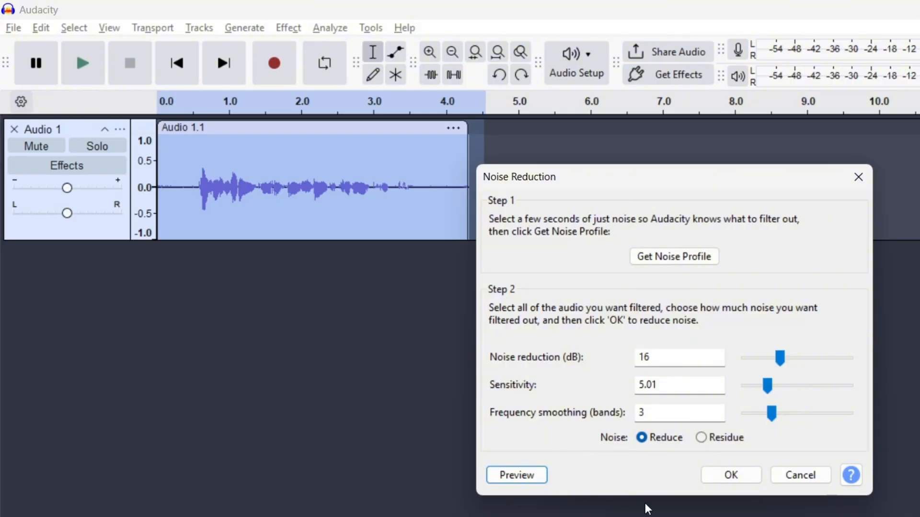
{"action": "left_click", "coordinate": [731, 475]}
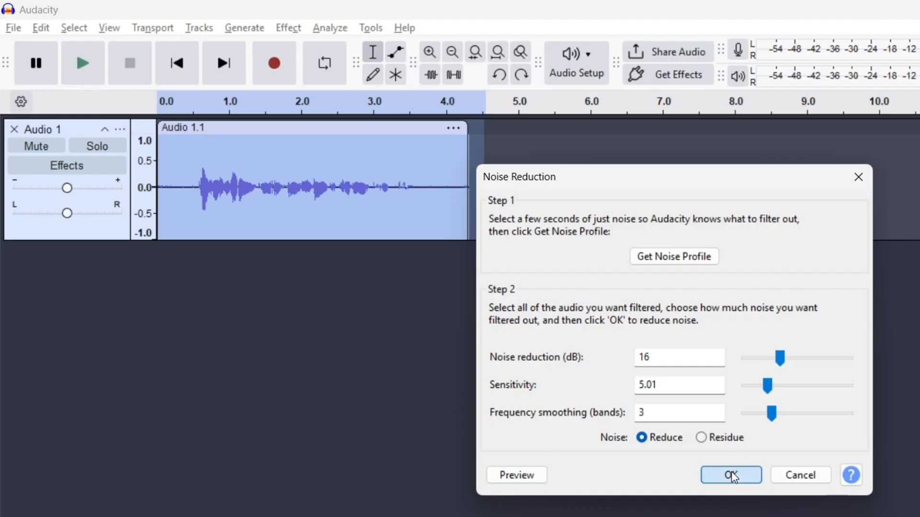
Step: Play the noise-reduced clip from near its start to check the sound
{"action": "left_click", "coordinate": [201, 223]}
{"action": "left_click", "coordinate": [185, 221]}
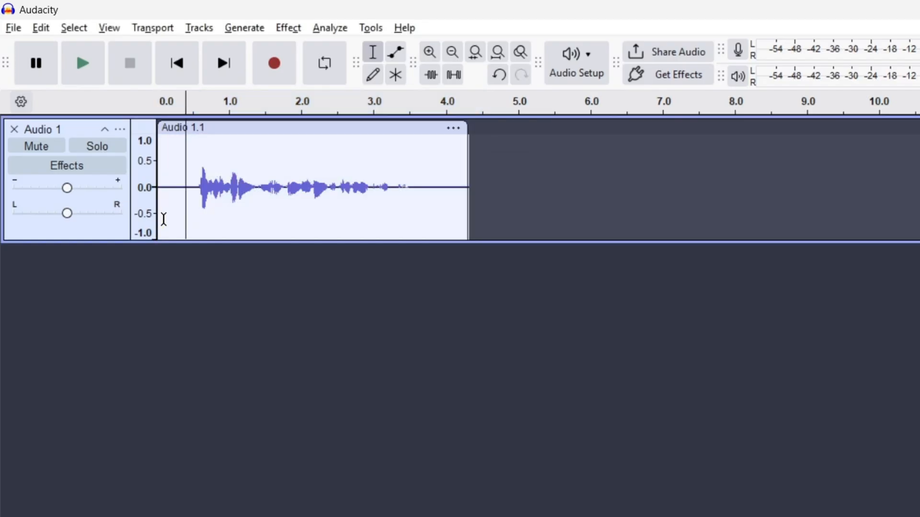
{"action": "left_click", "coordinate": [165, 219]}
{"action": "key", "text": "space"}
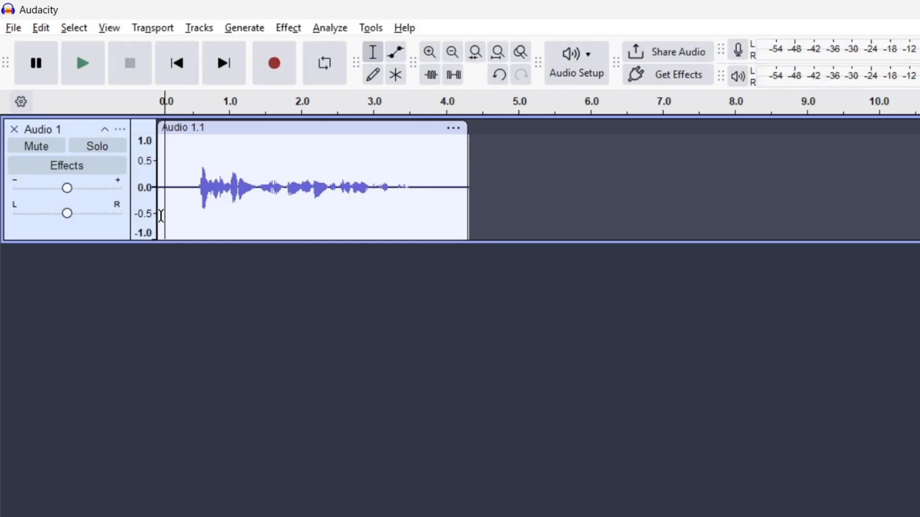
Step: Select the whole clip and open the Reverb effect for it
{"action": "left_click_drag", "start_coordinate": [158, 212], "coordinate": [464, 210]}
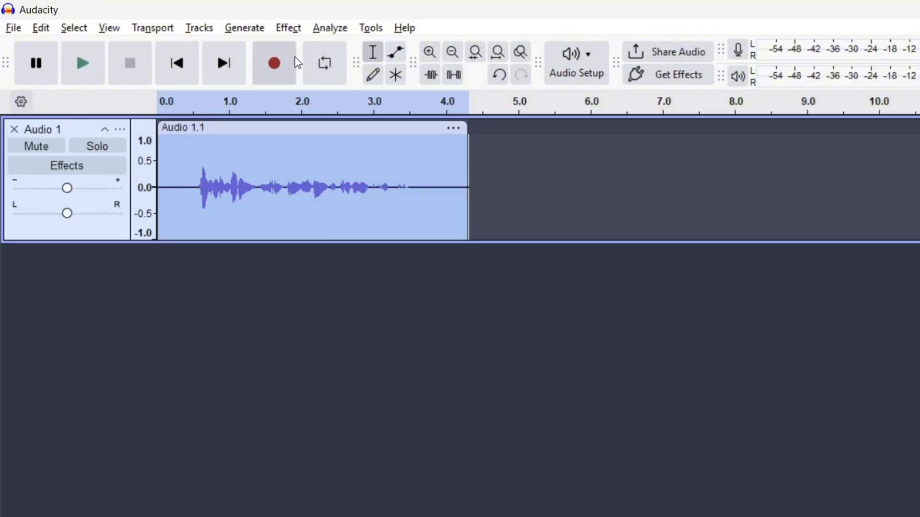
{"action": "left_click", "coordinate": [288, 28]}
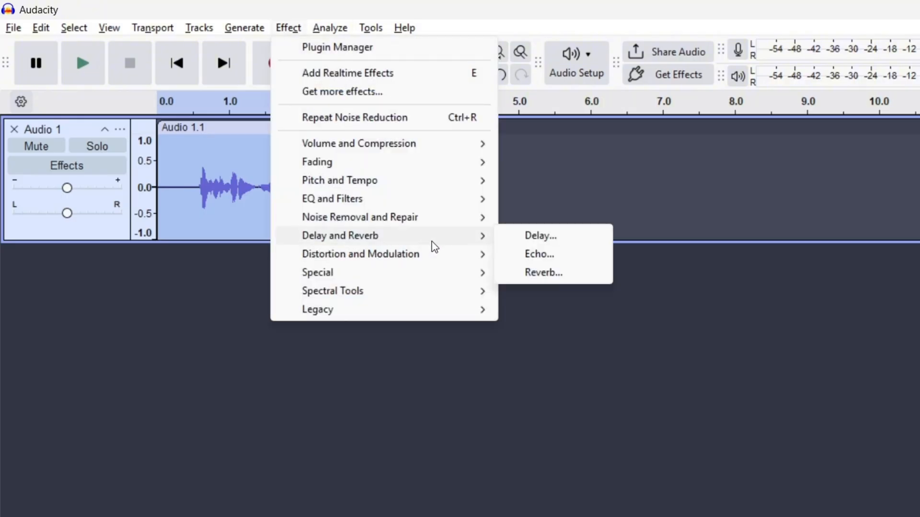
{"action": "mouse_move", "coordinate": [321, 241]}
{"action": "left_click", "coordinate": [551, 272]}
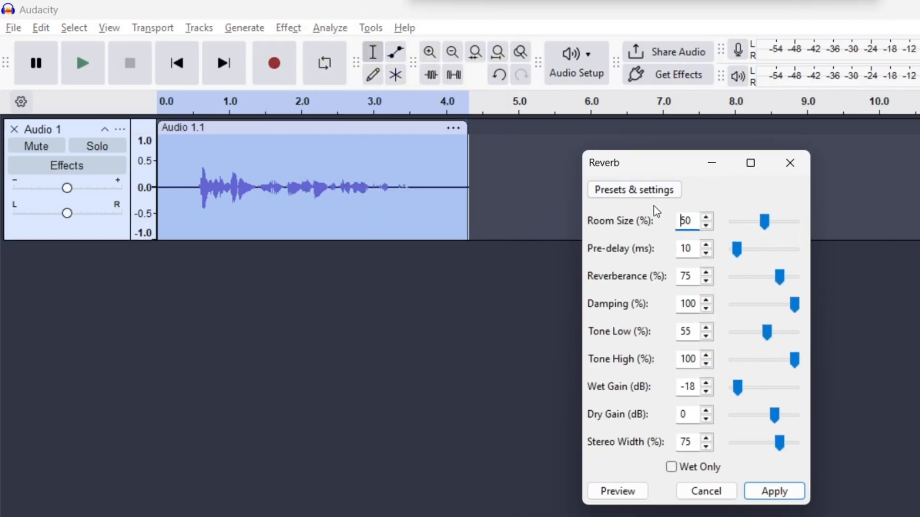
Step: Load the Acoustic factory preset in the Reverb effect and preview it on the clip
{"action": "left_click", "coordinate": [652, 197]}
{"action": "mouse_move", "coordinate": [705, 279]}
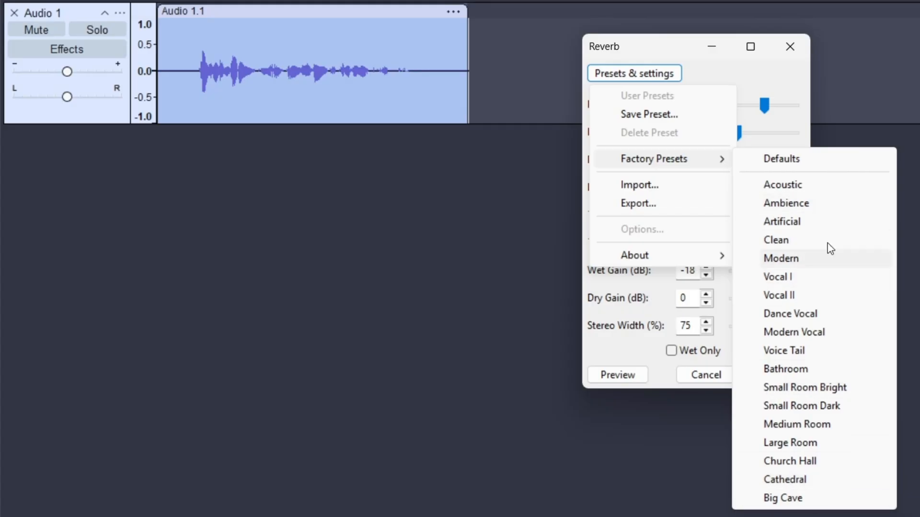
{"action": "left_click", "coordinate": [795, 193]}
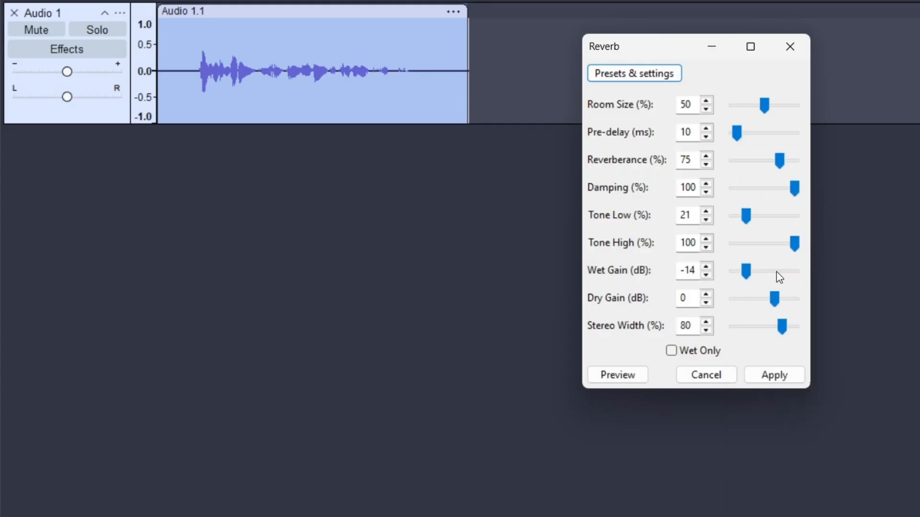
{"action": "left_click", "coordinate": [637, 102]}
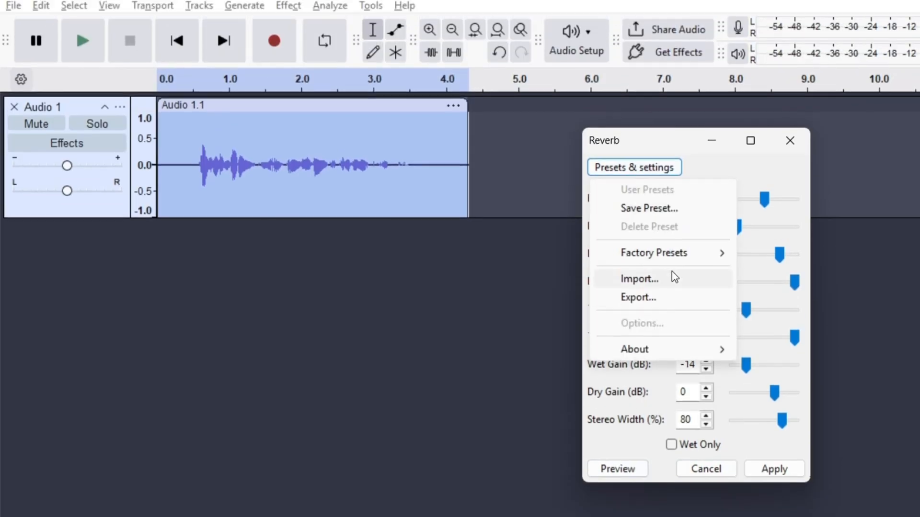
{"action": "mouse_move", "coordinate": [684, 187]}
{"action": "left_click", "coordinate": [795, 218]}
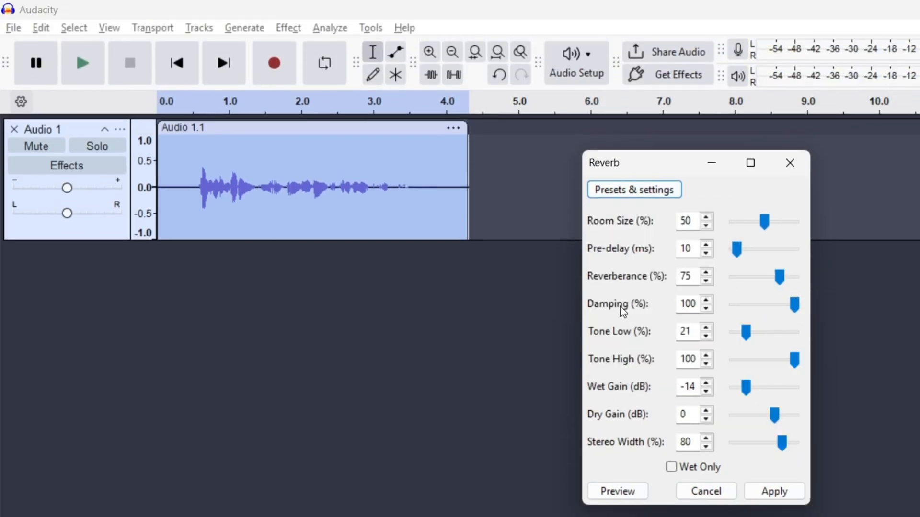
{"action": "left_click", "coordinate": [628, 190]}
{"action": "mouse_move", "coordinate": [719, 277]}
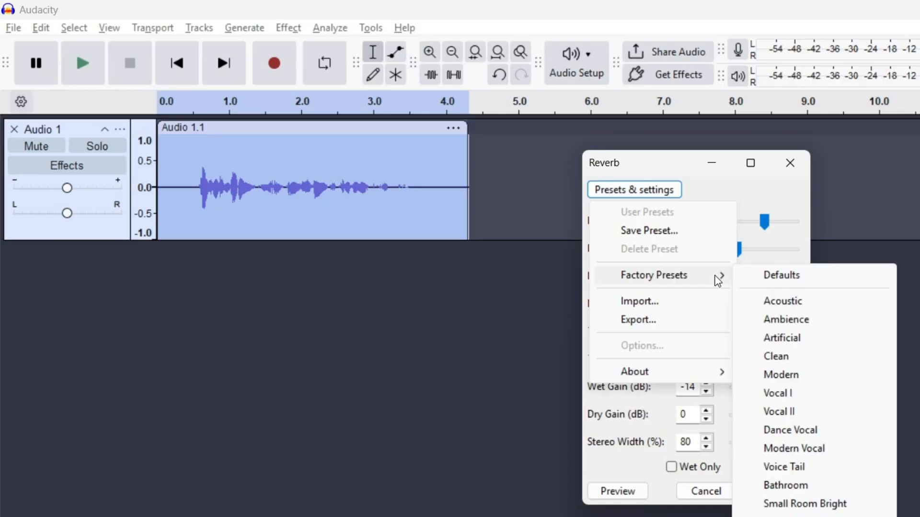
{"action": "left_click", "coordinate": [742, 307]}
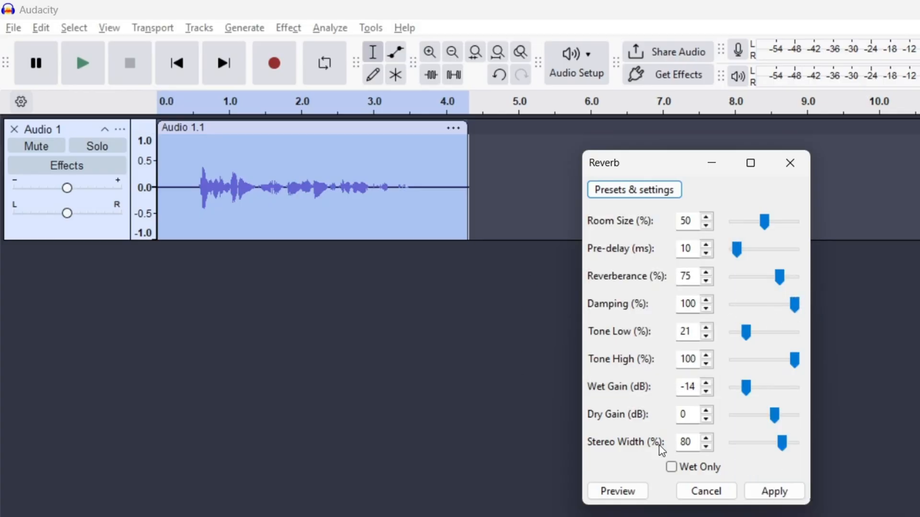
{"action": "left_click", "coordinate": [628, 493]}
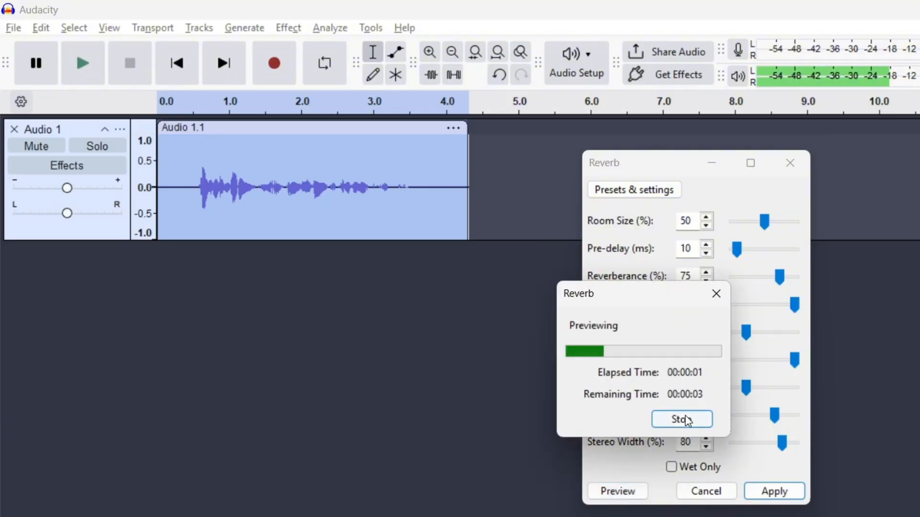
{"action": "left_click", "coordinate": [681, 420]}
Step: Load the Modern factory preset for the reverb and preview how it sounds
{"action": "left_click", "coordinate": [634, 189]}
{"action": "mouse_move", "coordinate": [671, 275]}
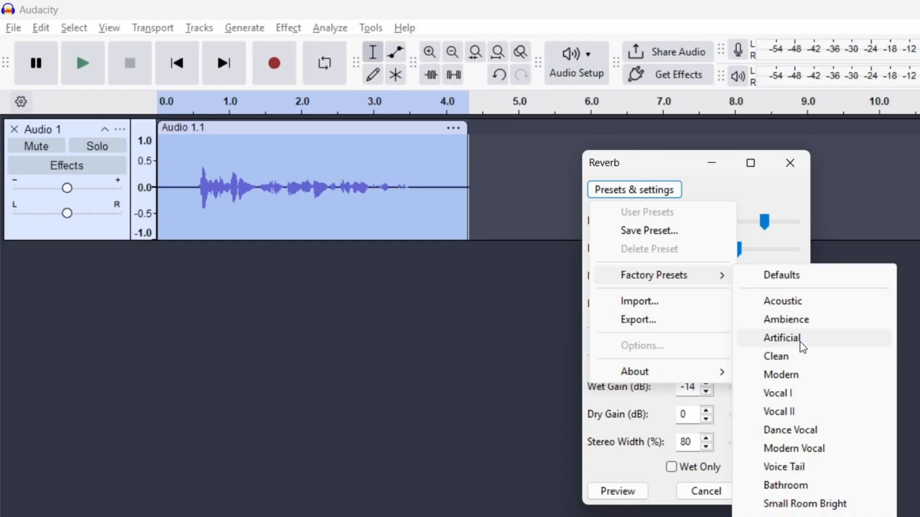
{"action": "left_click", "coordinate": [785, 375]}
{"action": "left_click", "coordinate": [611, 491]}
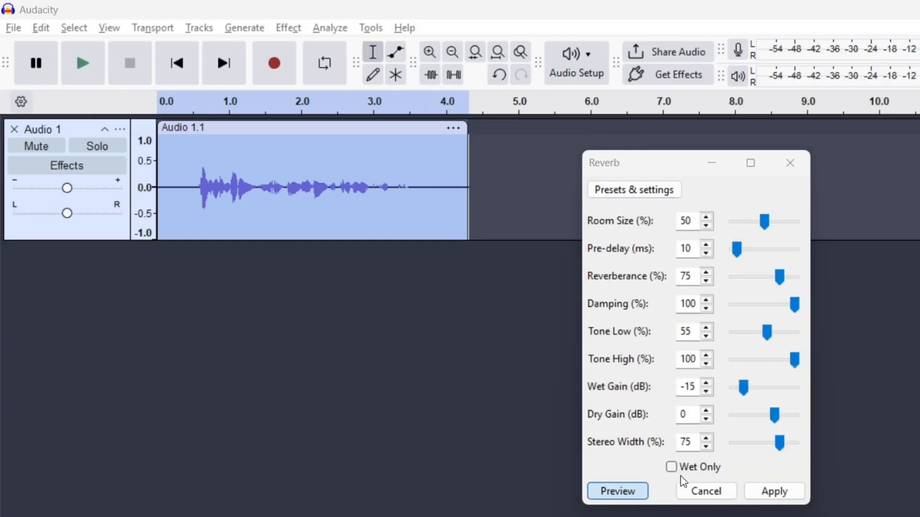
{"action": "left_click", "coordinate": [688, 418]}
Step: Load the Vocal I factory reverb preset and listen to its preview
{"action": "key", "text": "space"}
{"action": "left_click", "coordinate": [663, 420]}
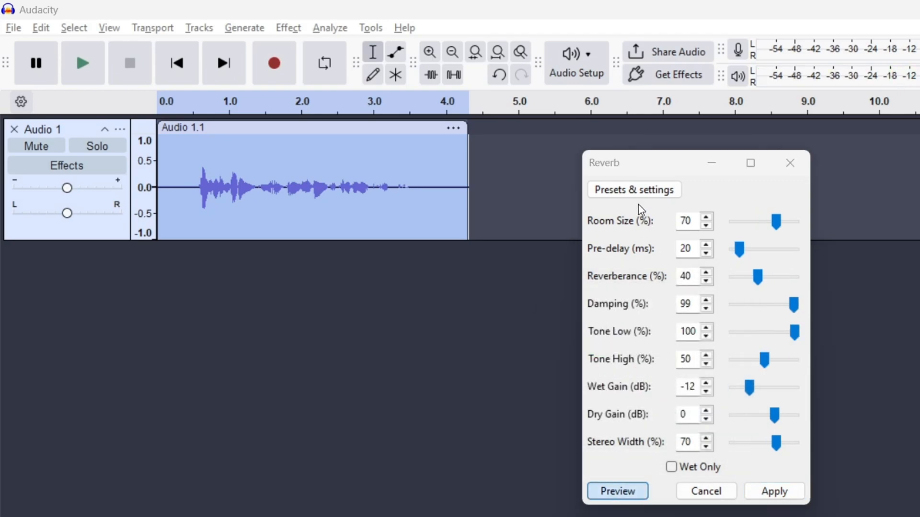
{"action": "left_click", "coordinate": [653, 420]}
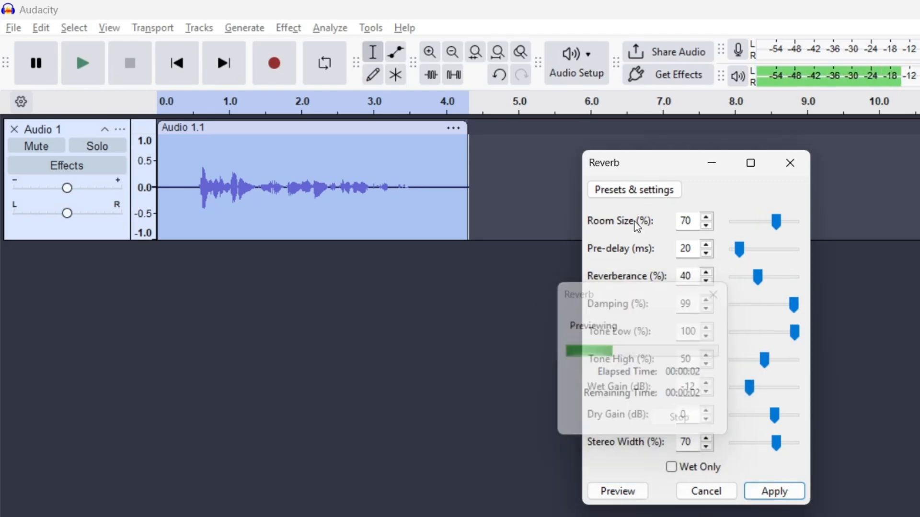
Step: Switch the reverb to the Vocal II factory preset and preview it briefly
{"action": "left_click", "coordinate": [637, 191]}
{"action": "mouse_move", "coordinate": [657, 273]}
{"action": "left_click", "coordinate": [743, 375]}
{"action": "left_click", "coordinate": [615, 491]}
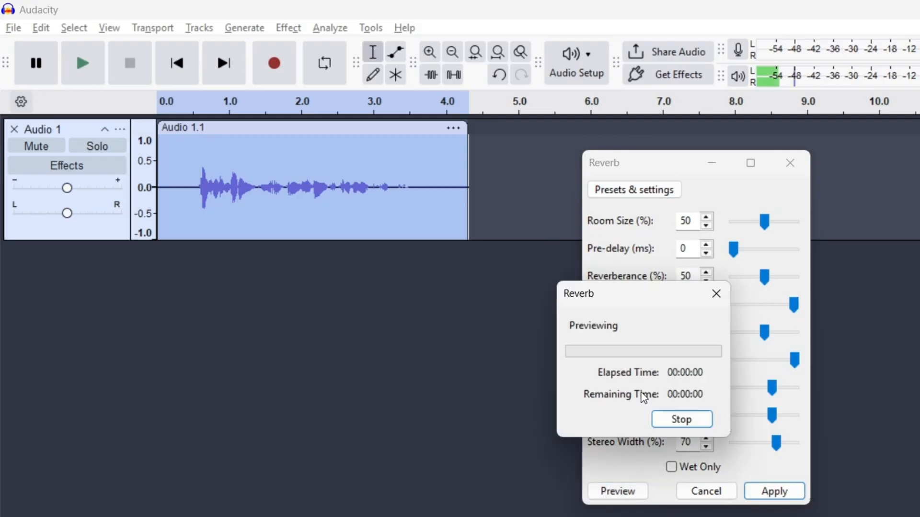
{"action": "left_click", "coordinate": [670, 420]}
Step: Switch the reverb to the Small Room Dark factory preset and preview the result
{"action": "left_click", "coordinate": [637, 189]}
{"action": "mouse_move", "coordinate": [654, 275]}
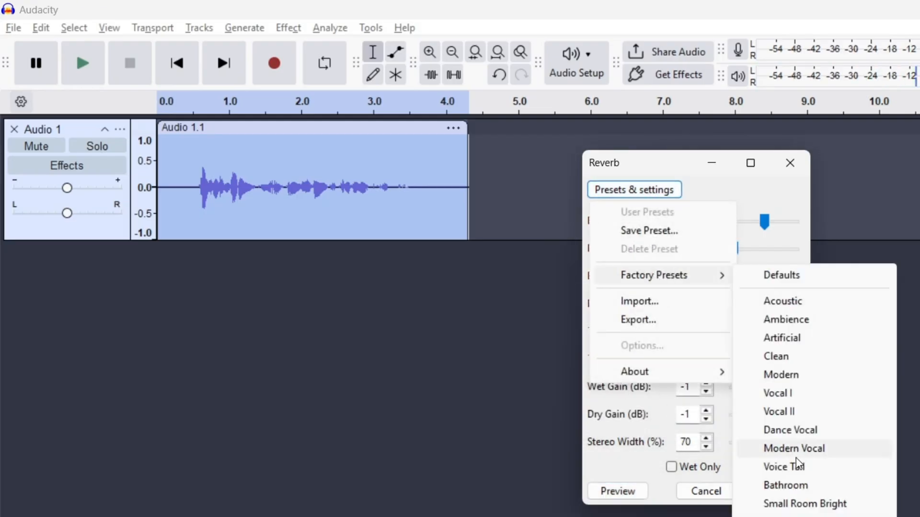
{"action": "left_click", "coordinate": [823, 510]}
{"action": "left_click", "coordinate": [612, 493]}
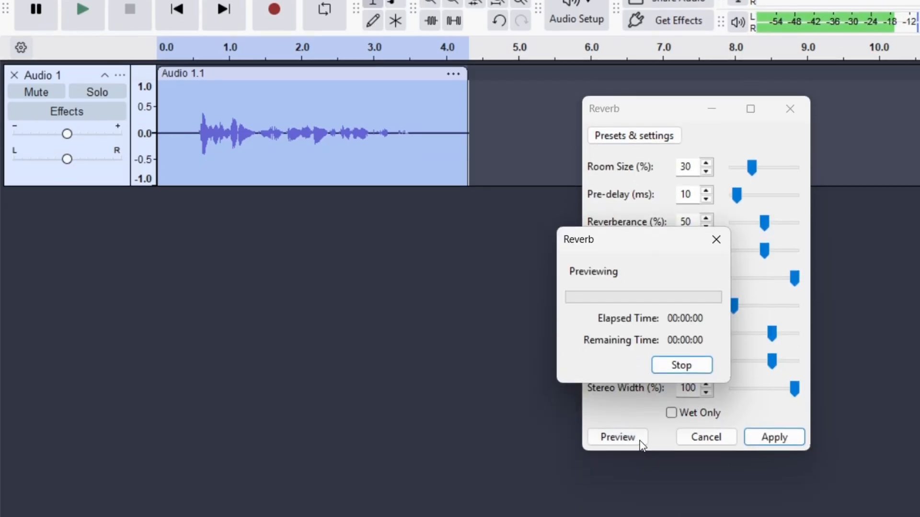
{"action": "left_click", "coordinate": [682, 365]}
Step: Load the Big Cave factory preset for the reverb and preview it briefly
{"action": "left_click", "coordinate": [634, 135]}
{"action": "mouse_move", "coordinate": [700, 228]}
{"action": "left_click", "coordinate": [777, 501]}
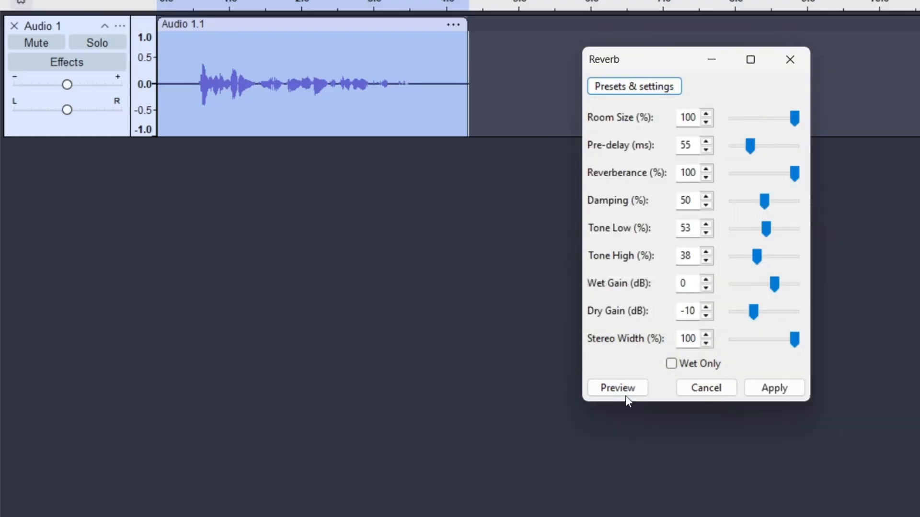
{"action": "left_click", "coordinate": [634, 392]}
{"action": "left_click", "coordinate": [682, 315]}
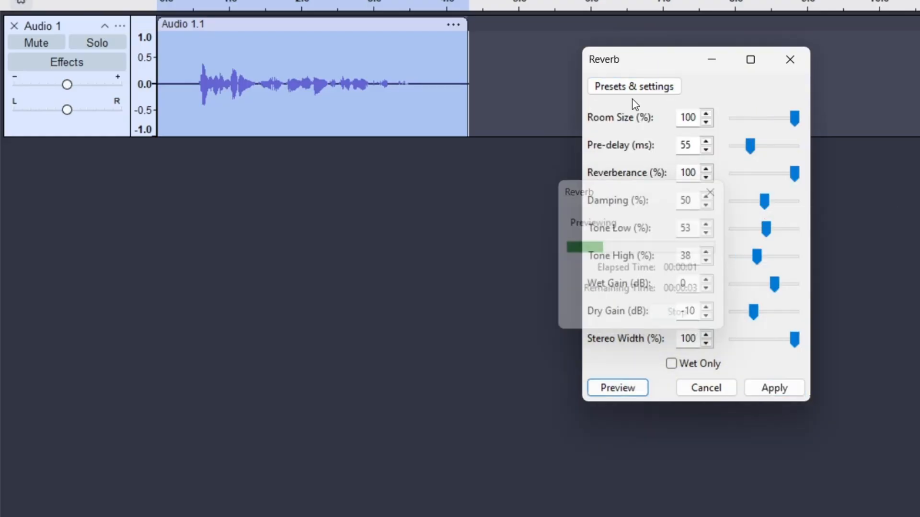
Step: Reset the reverb to the Defaults factory preset and listen to its preview
{"action": "left_click", "coordinate": [657, 91]}
{"action": "mouse_move", "coordinate": [670, 173]}
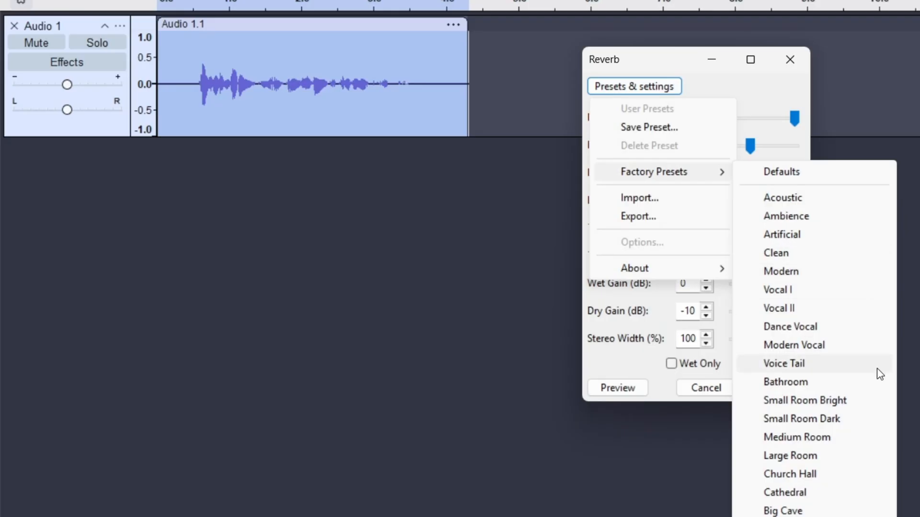
{"action": "left_click", "coordinate": [781, 172]}
{"action": "left_click", "coordinate": [623, 389]}
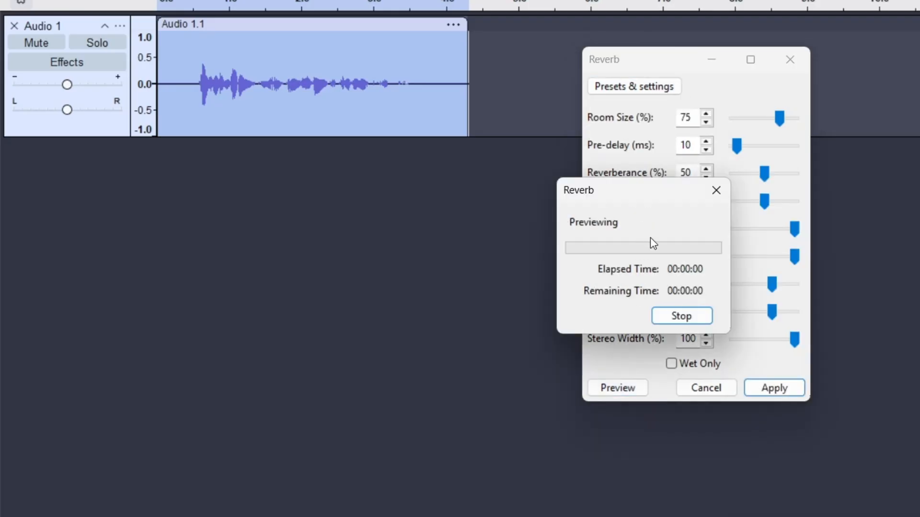
{"action": "left_click", "coordinate": [681, 316]}
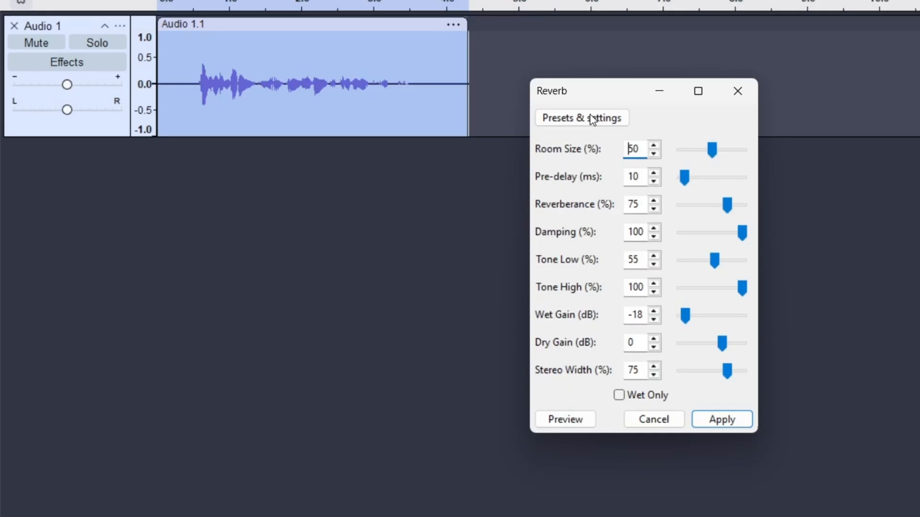
Step: Load the Vocal I factory preset as the starting point for the reverb settings
{"action": "left_click", "coordinate": [582, 118]}
{"action": "mouse_move", "coordinate": [618, 204]}
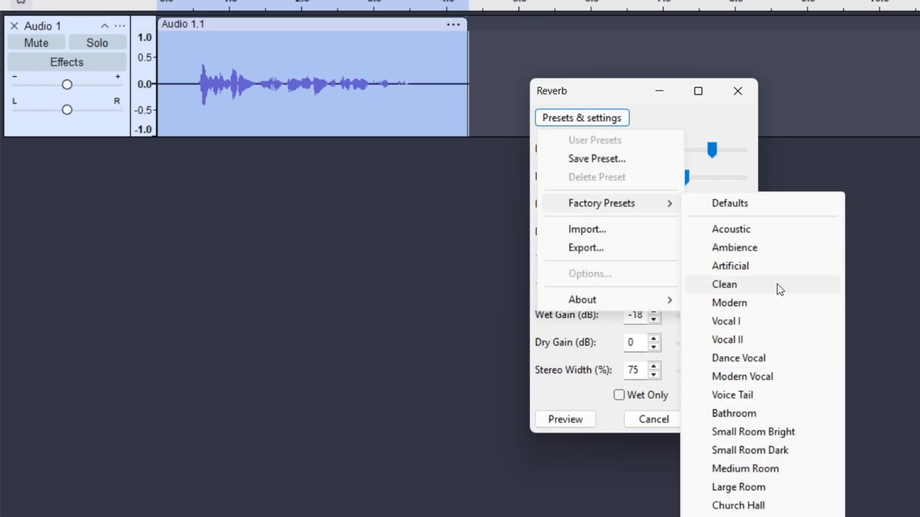
{"action": "left_click", "coordinate": [746, 323]}
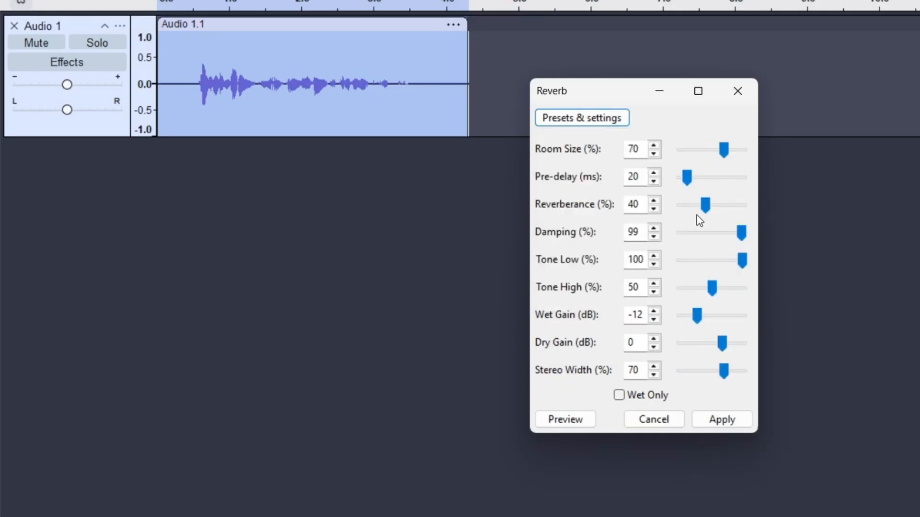
Step: Set the reverb's Reverberance to 10%, Room Size to 20% and Tone Low to 80%
{"action": "left_click_drag", "start_coordinate": [706, 219], "coordinate": [703, 217]}
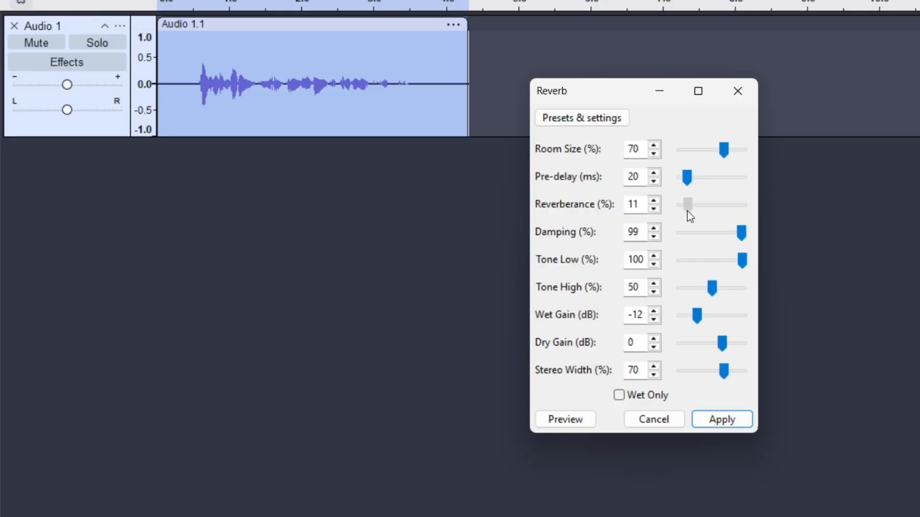
{"action": "left_click_drag", "start_coordinate": [690, 216], "coordinate": [687, 211]}
{"action": "left_click_drag", "start_coordinate": [723, 150], "coordinate": [694, 156]}
{"action": "left_click_drag", "start_coordinate": [743, 263], "coordinate": [731, 267]}
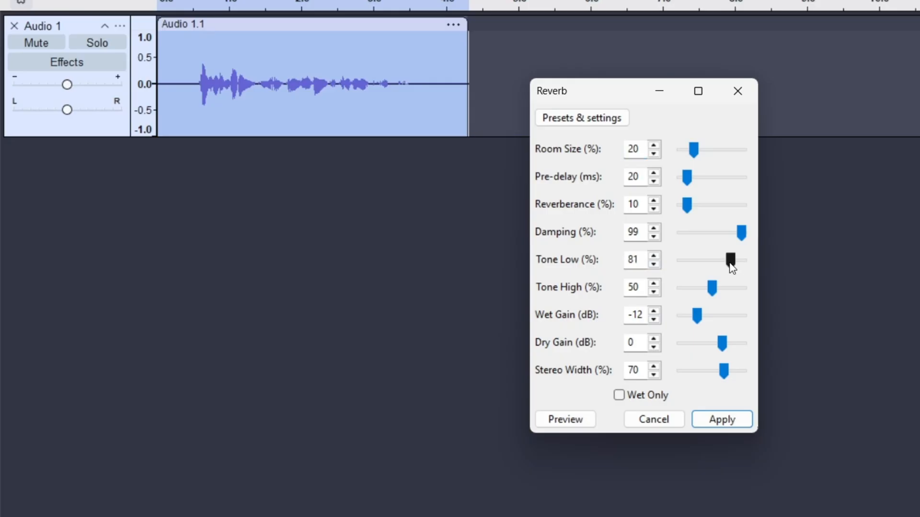
{"action": "left_click", "coordinate": [653, 264]}
Step: Set the reverb's Stereo Width to 50% and Damping to 100%, and preview the result
{"action": "left_click_drag", "start_coordinate": [720, 378], "coordinate": [711, 373]}
{"action": "left_click", "coordinate": [653, 374]}
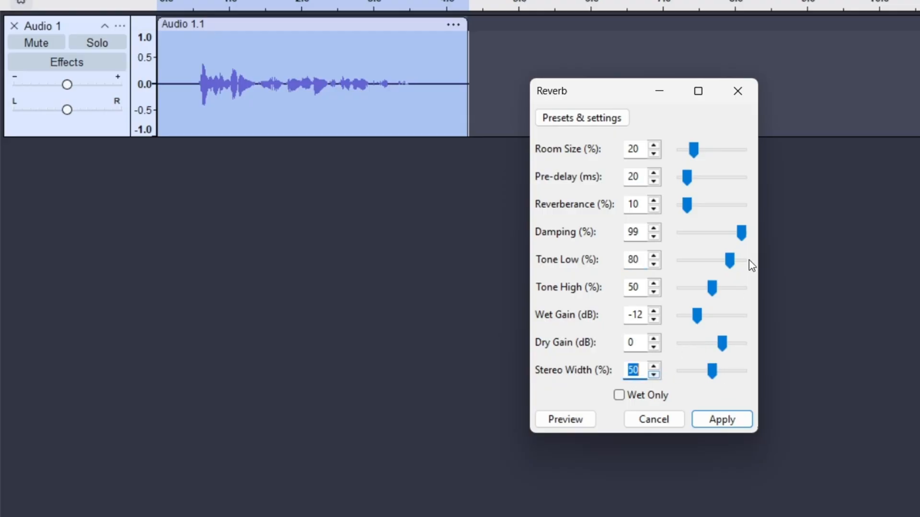
{"action": "left_click_drag", "start_coordinate": [741, 236], "coordinate": [766, 246]}
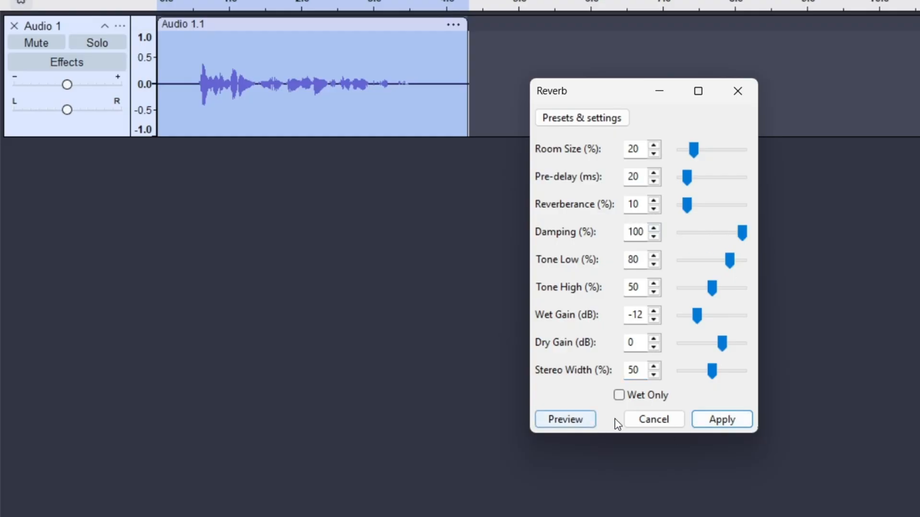
{"action": "left_click", "coordinate": [566, 424]}
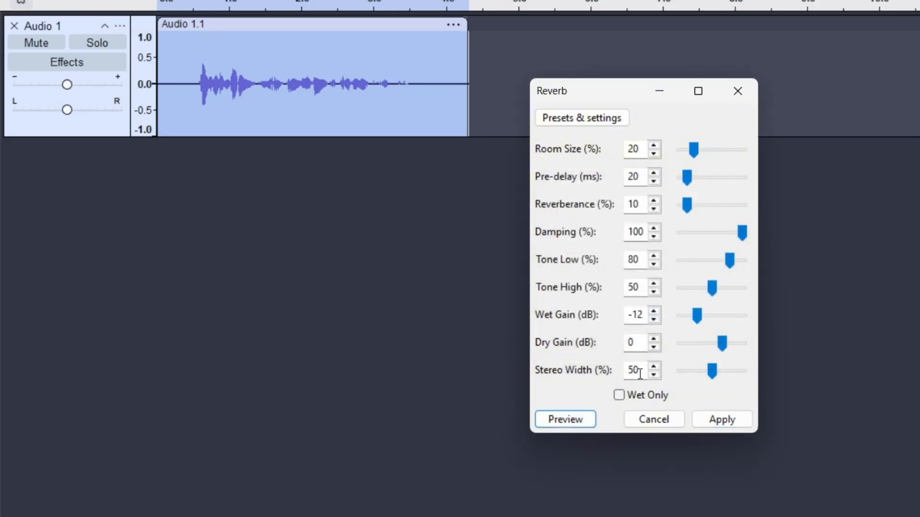
Step: Play back part of the voice recording and stop it
{"action": "key", "text": "space"}
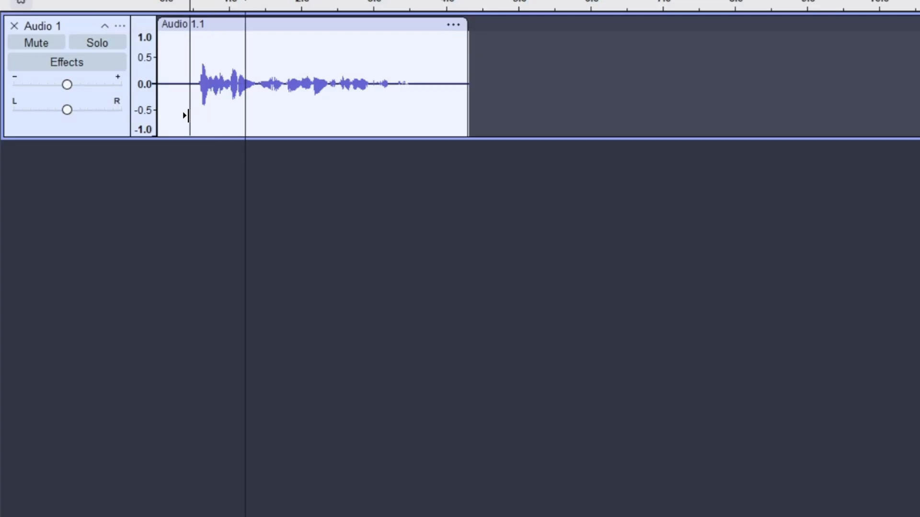
{"action": "key", "text": "space"}
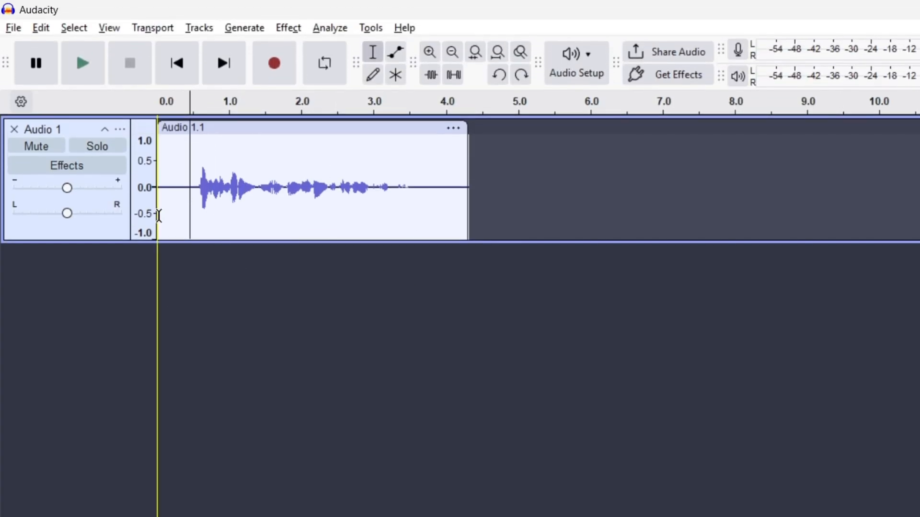
Step: Select the entire audio clip and open the Reverb effect for it, placing the dialog clear of the waveform
{"action": "left_click_drag", "start_coordinate": [158, 213], "coordinate": [463, 222]}
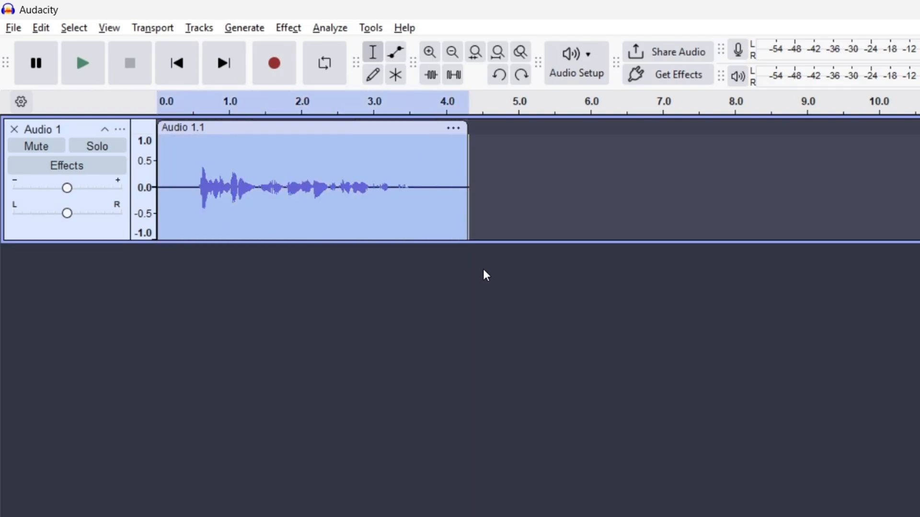
{"action": "left_click", "coordinate": [290, 29]}
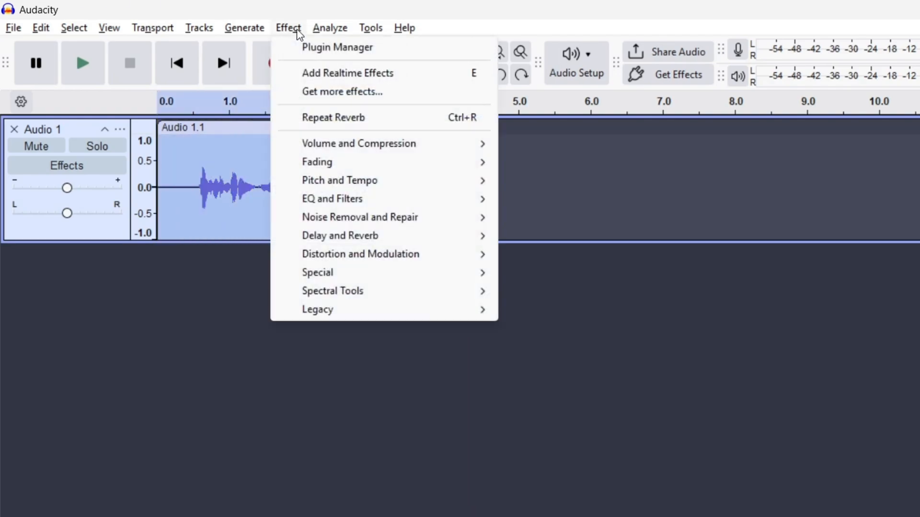
{"action": "mouse_move", "coordinate": [333, 236]}
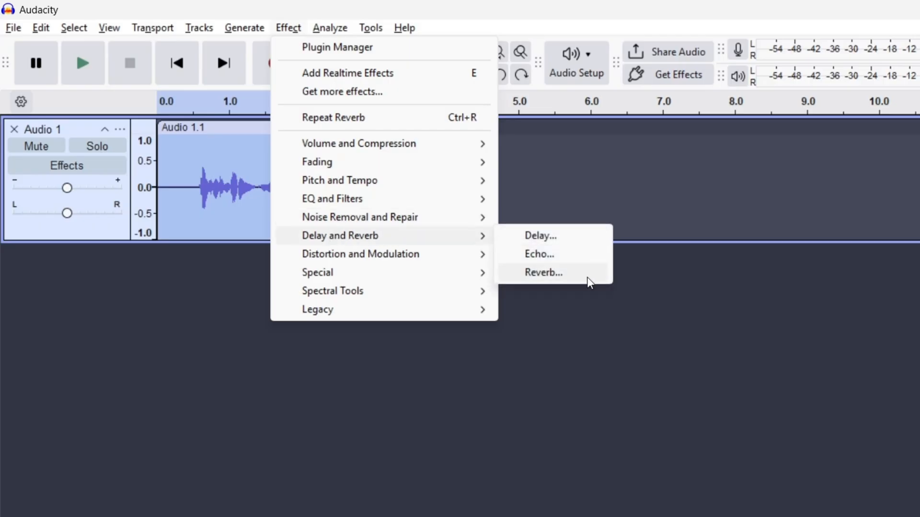
{"action": "left_click", "coordinate": [570, 273]}
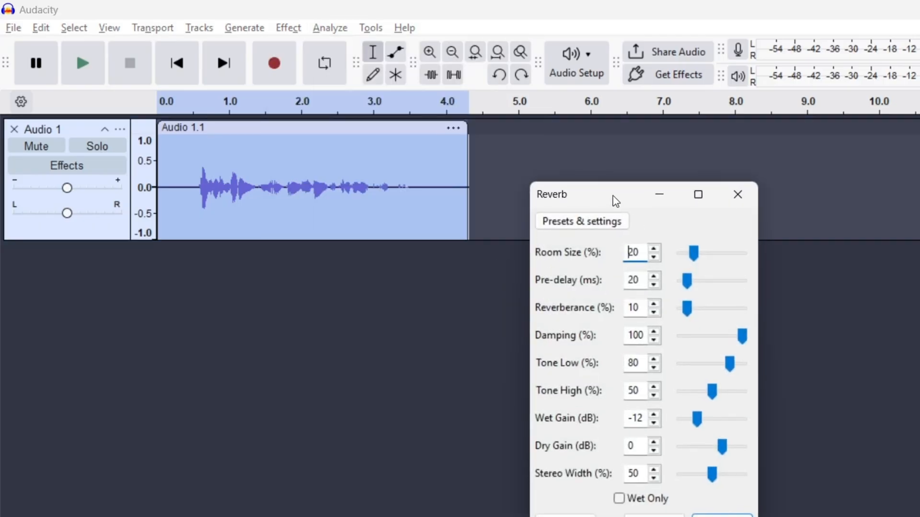
{"action": "left_click_drag", "start_coordinate": [616, 200], "coordinate": [674, 169]}
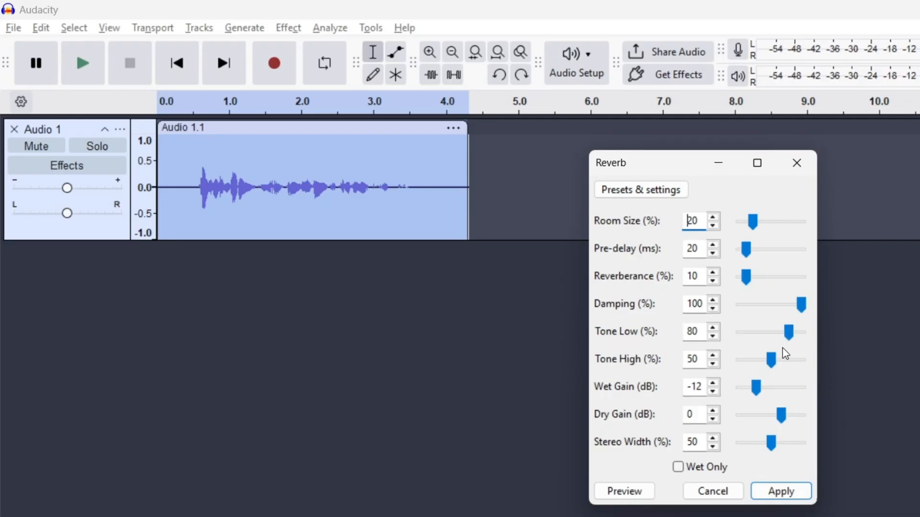
Step: Raise the reverb's Tone Low to 90% and cancel the effect without applying it
{"action": "left_click", "coordinate": [712, 328]}
{"action": "left_click", "coordinate": [713, 328]}
{"action": "left_click", "coordinate": [712, 328]}
{"action": "left_click", "coordinate": [712, 328]}
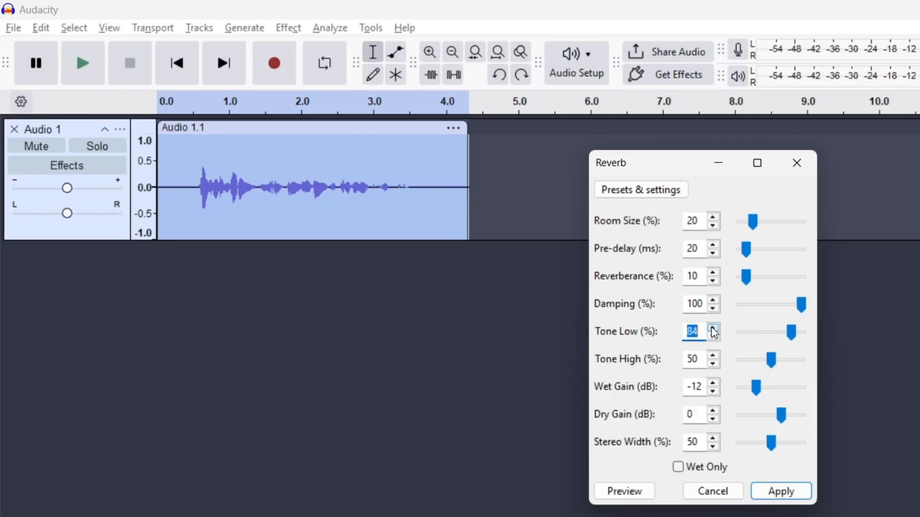
{"action": "left_click", "coordinate": [712, 328]}
{"action": "left_click", "coordinate": [712, 328]}
{"action": "left_click", "coordinate": [712, 329]}
{"action": "left_click", "coordinate": [712, 328]}
{"action": "left_click", "coordinate": [713, 328]}
{"action": "left_click", "coordinate": [713, 328]}
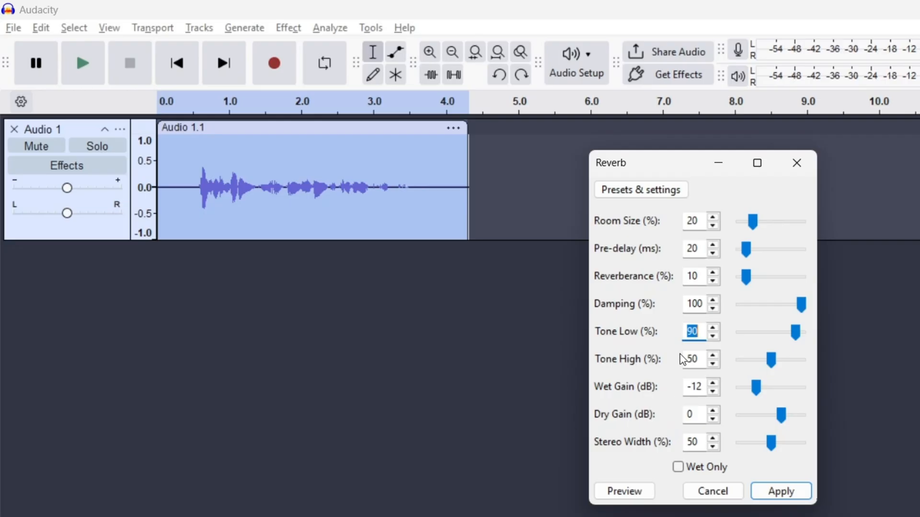
{"action": "left_click_drag", "start_coordinate": [680, 174], "coordinate": [677, 149]}
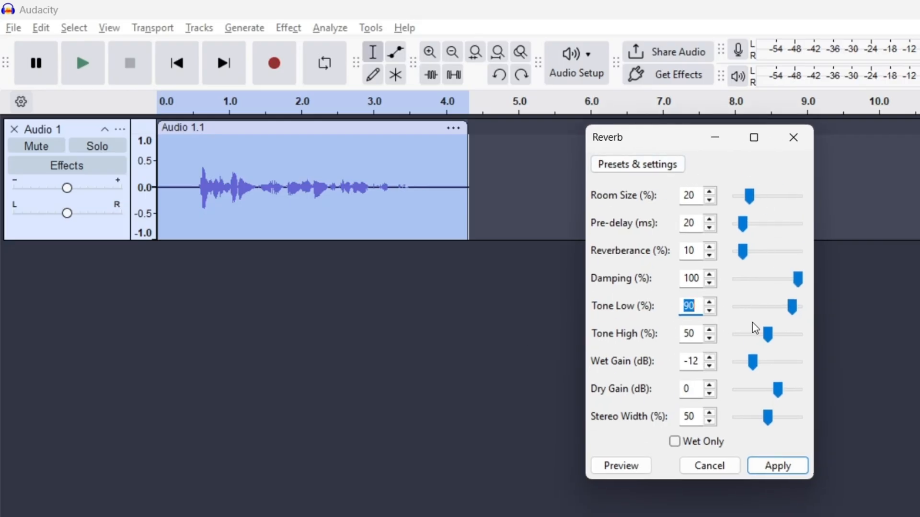
{"action": "left_click", "coordinate": [709, 467]}
Step: Play the voice recording from about 0.3 seconds and stop it near the end of the speech
{"action": "left_click", "coordinate": [181, 208]}
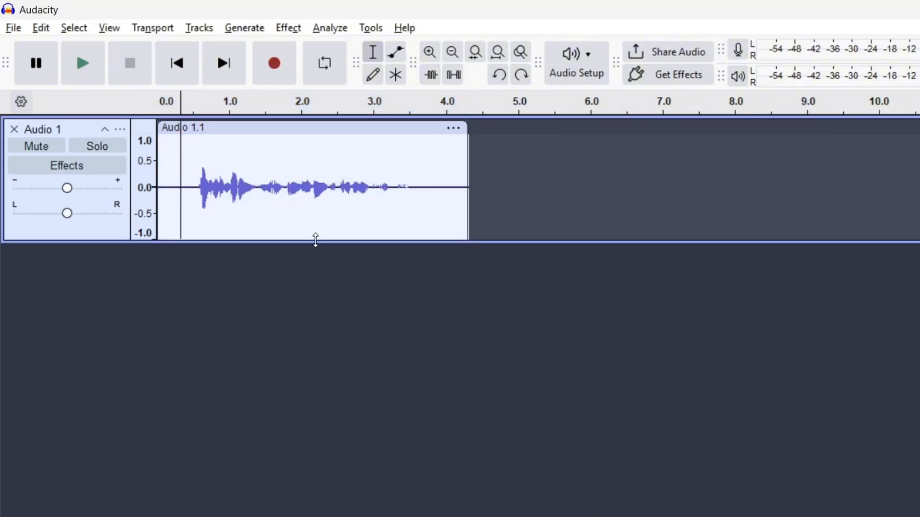
{"action": "key", "text": "space"}
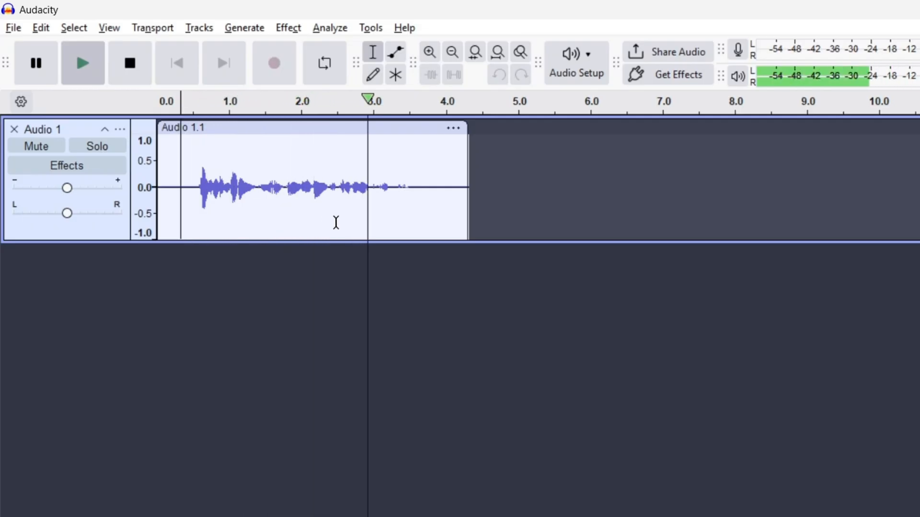
{"action": "key", "text": "space"}
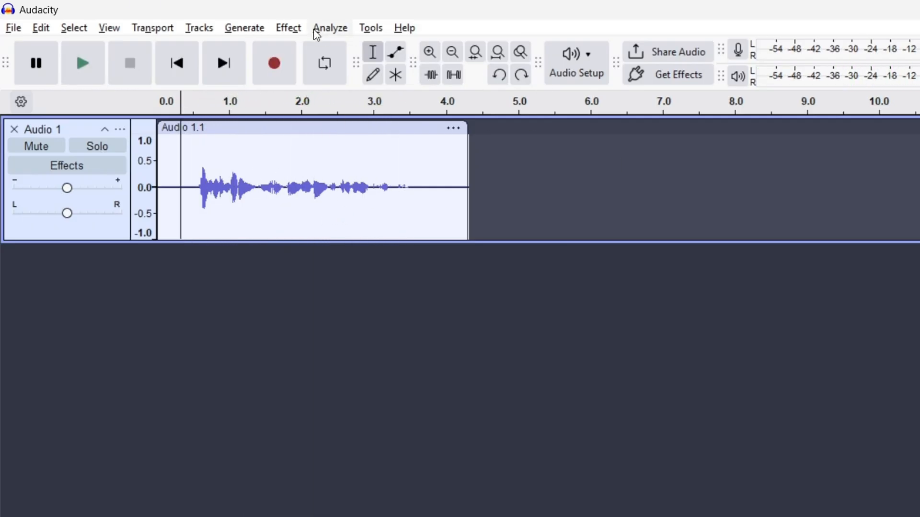
{"action": "left_click", "coordinate": [299, 29]}
{"action": "mouse_move", "coordinate": [401, 235]}
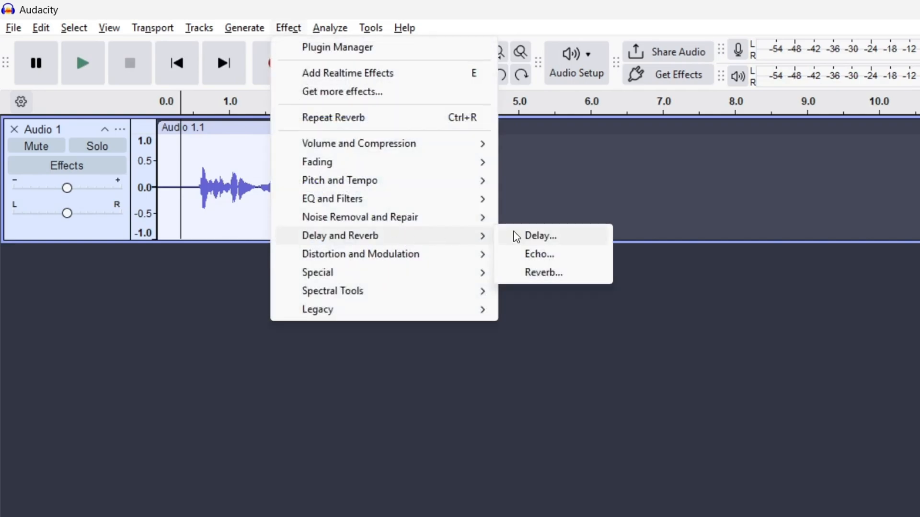
{"action": "left_click", "coordinate": [571, 273]}
{"action": "left_click", "coordinate": [791, 402]}
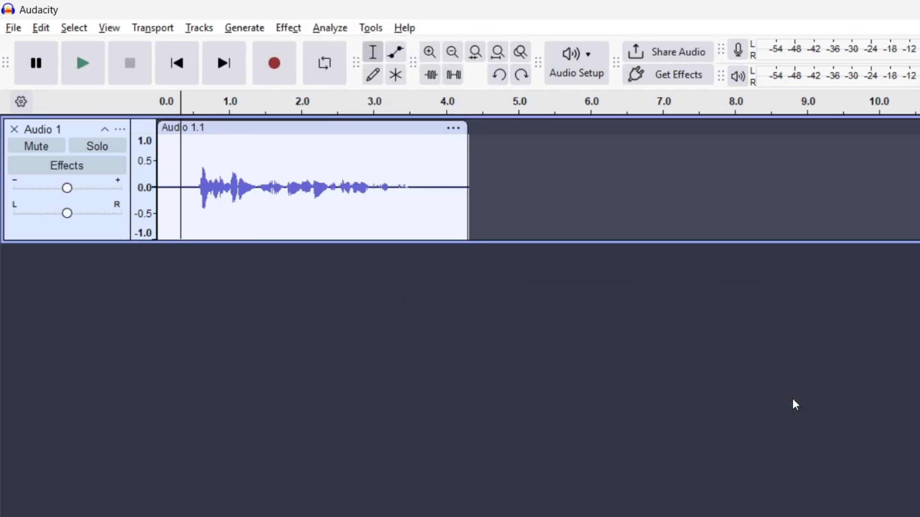
Step: Select all audio and apply the Reverb effect with the customized settings, including 20% Room Size and 10% Reverberance
{"action": "key", "text": "ctrl+a"}
{"action": "left_click", "coordinate": [291, 29]}
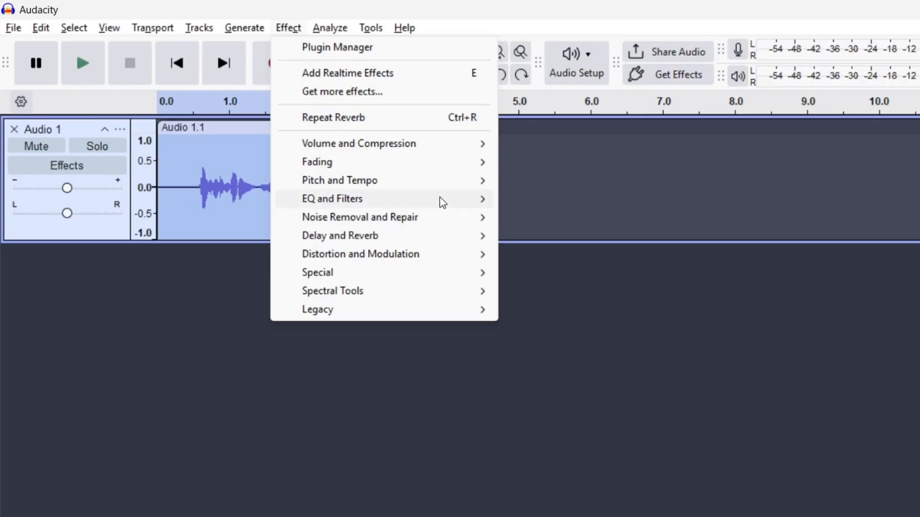
{"action": "mouse_move", "coordinate": [390, 206]}
{"action": "mouse_move", "coordinate": [394, 237]}
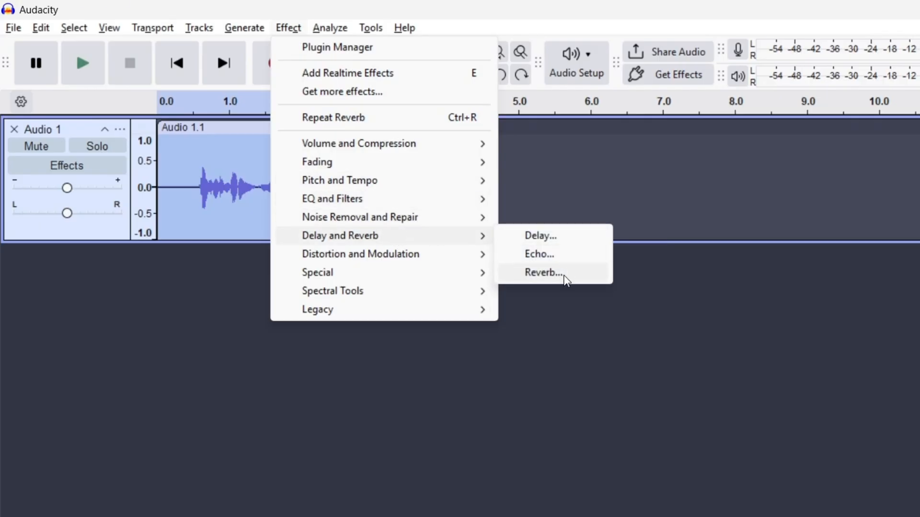
{"action": "left_click", "coordinate": [559, 273]}
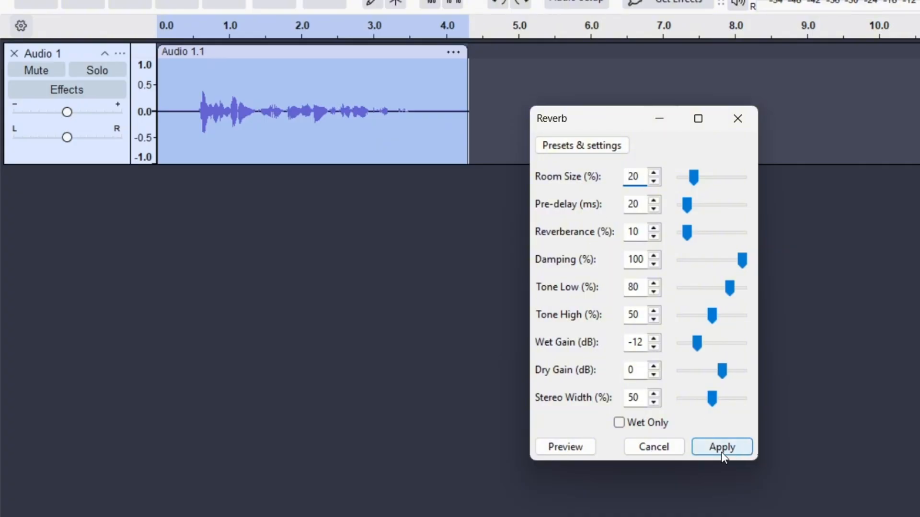
{"action": "left_click", "coordinate": [724, 447]}
Step: Play the recording from about 0.4 seconds to hear the applied reverb
{"action": "left_click", "coordinate": [240, 268]}
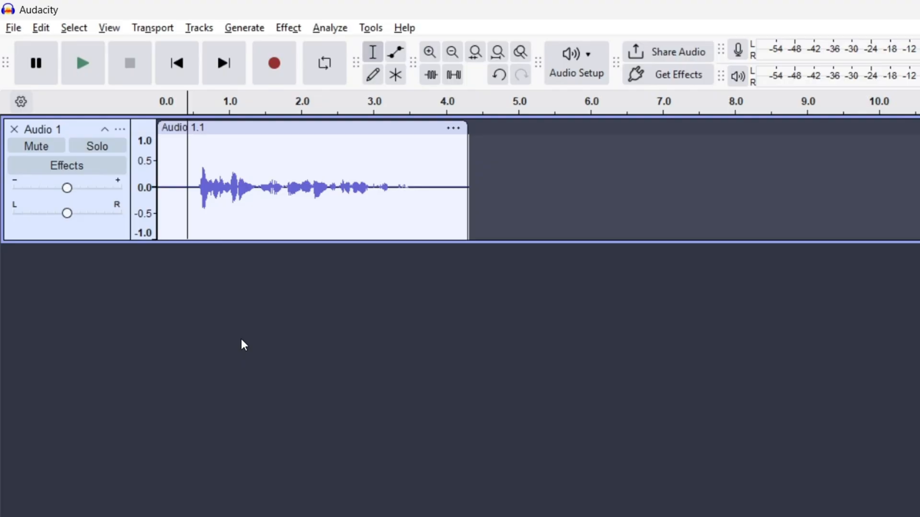
{"action": "key", "text": "space"}
Step: Select the speech between about 0.5 and 3.6 seconds and open the Compressor effect for it
{"action": "left_click_drag", "start_coordinate": [194, 231], "coordinate": [404, 221]}
{"action": "left_click", "coordinate": [431, 211]}
{"action": "left_click_drag", "start_coordinate": [191, 220], "coordinate": [413, 207]}
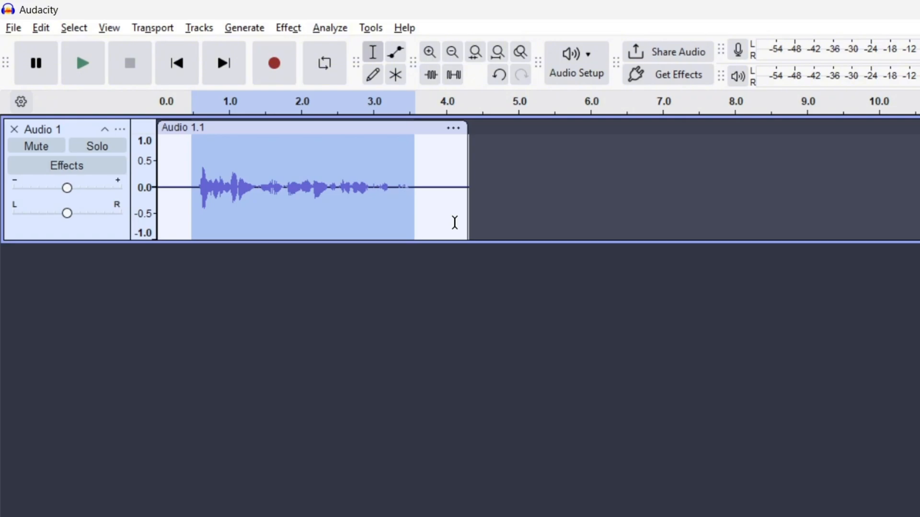
{"action": "left_click", "coordinate": [288, 28]}
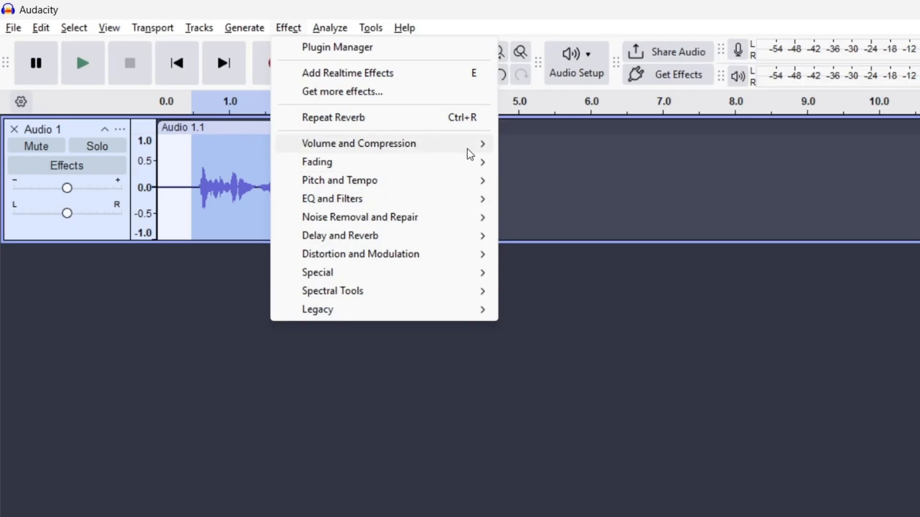
{"action": "mouse_move", "coordinate": [468, 146]}
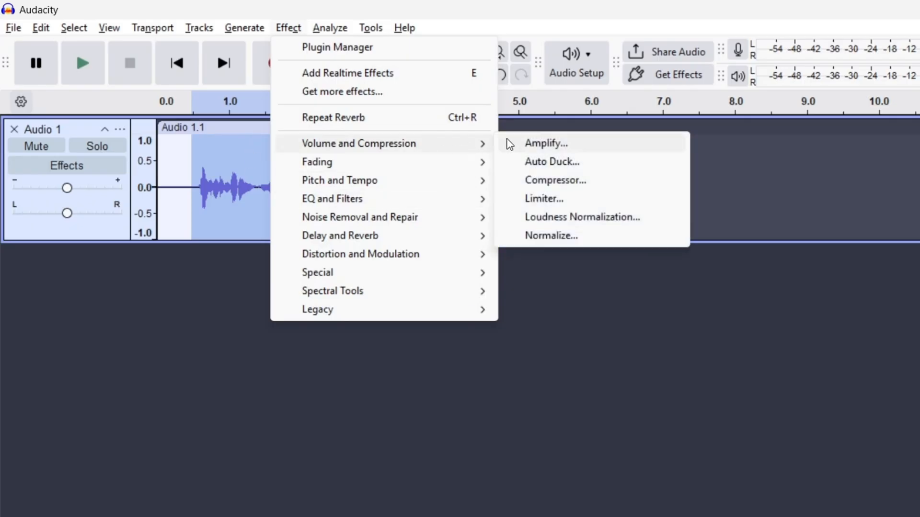
{"action": "left_click", "coordinate": [589, 185]}
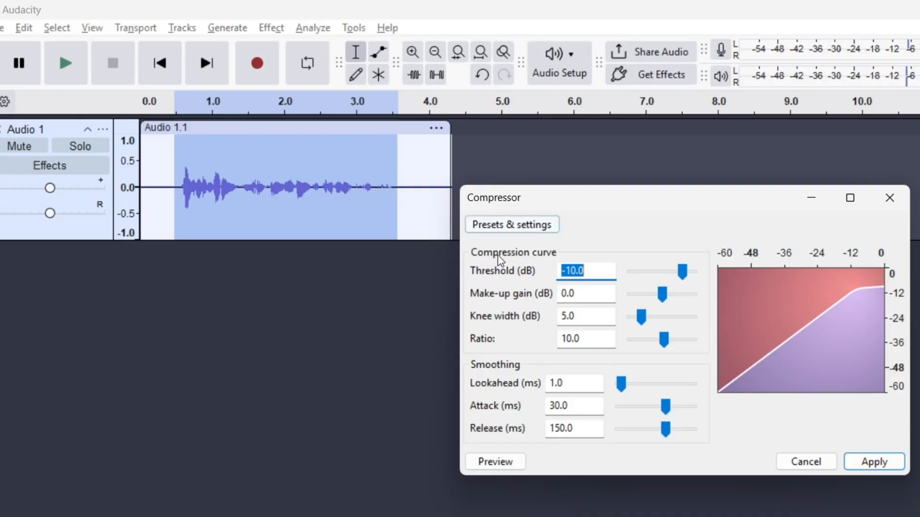
{"action": "left_click_drag", "start_coordinate": [665, 197], "coordinate": [667, 182]}
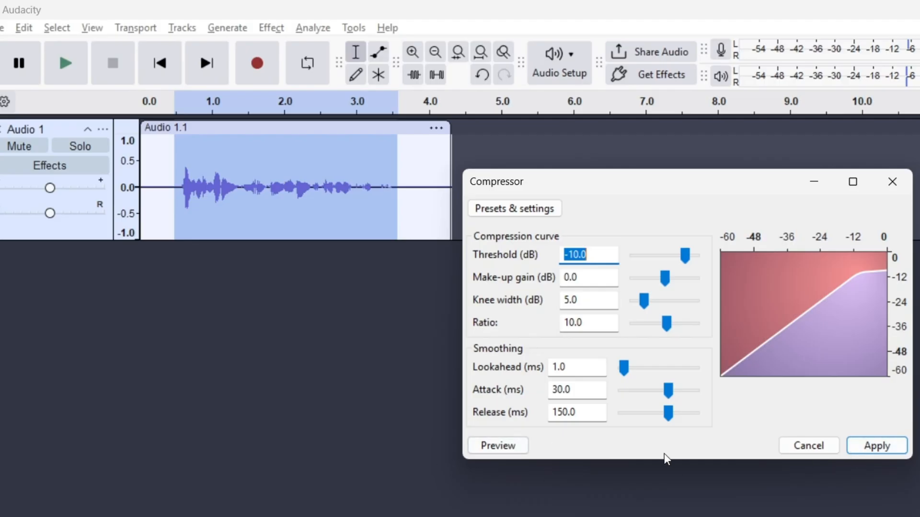
Step: Preview the Compressor on the selected speech with a -10 dB threshold and 10.0 ratio, and cancel the effect
{"action": "left_click", "coordinate": [523, 450]}
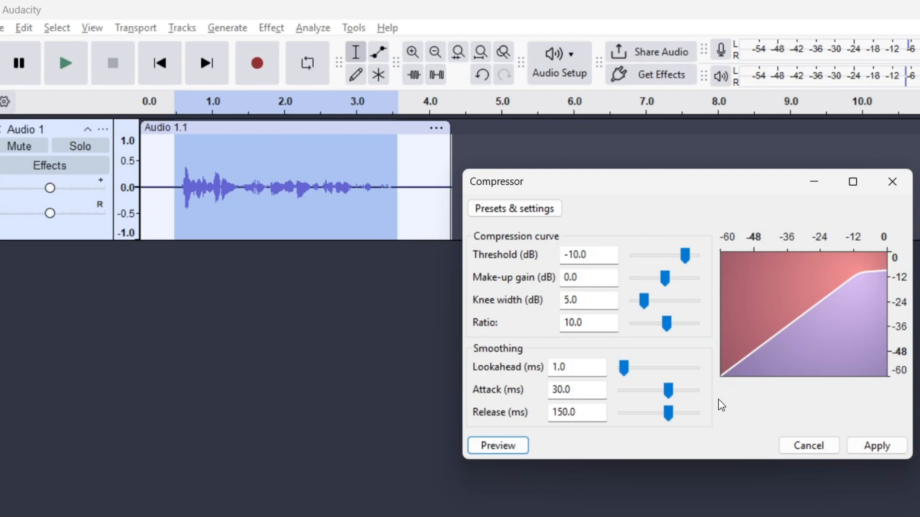
{"action": "left_click", "coordinate": [510, 440]}
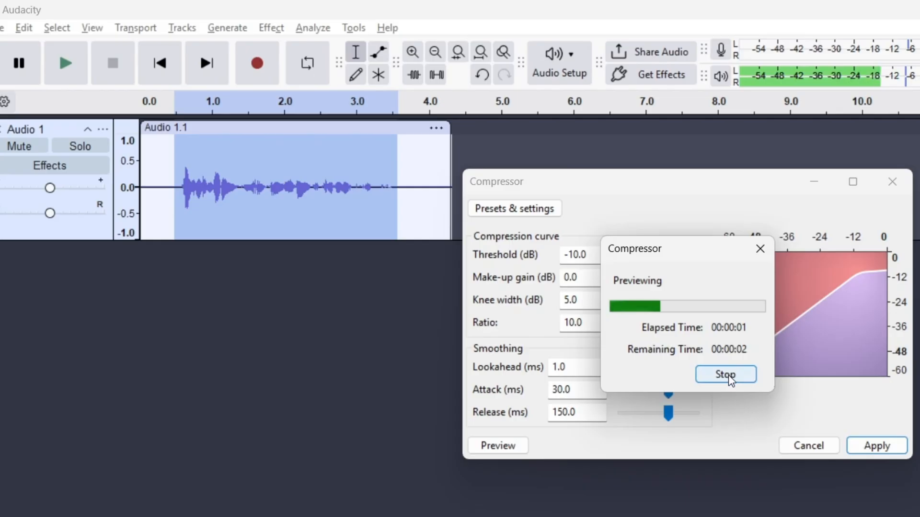
{"action": "left_click", "coordinate": [797, 441]}
Step: Play the uncompressed recording from just before the speech, at about 0.55 seconds
{"action": "left_click", "coordinate": [166, 206]}
{"action": "left_click", "coordinate": [180, 207]}
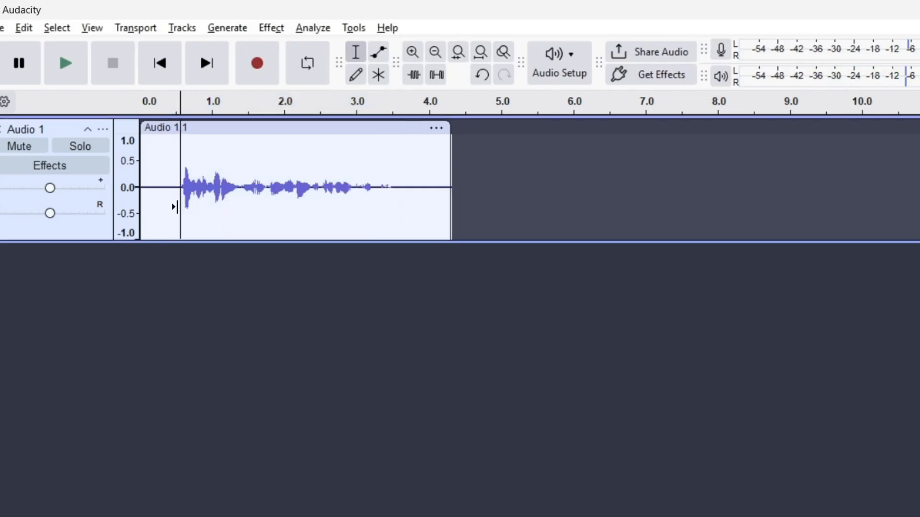
{"action": "key", "text": "space"}
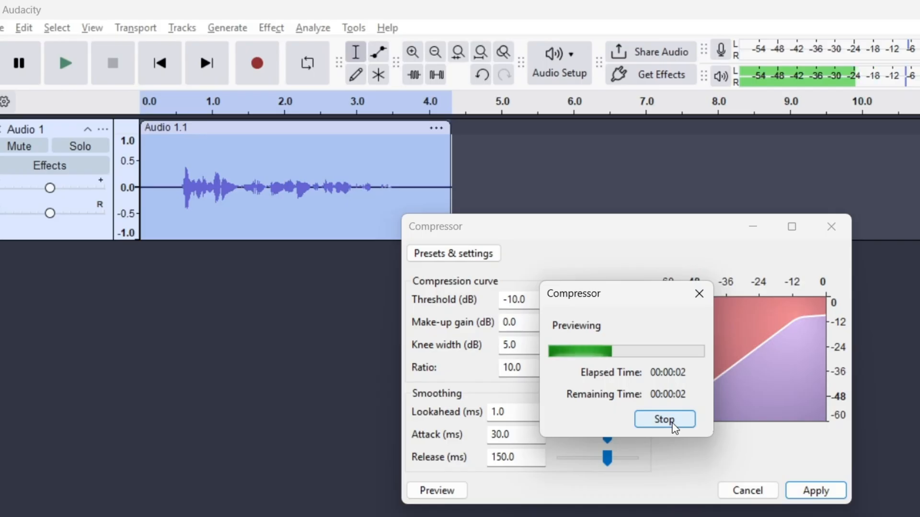
Step: Stop the running Compressor preview, load the Vocal Touch-Up factory preset, preview it and apply it to the whole recording
{"action": "left_click", "coordinate": [663, 420]}
{"action": "left_click", "coordinate": [454, 254]}
{"action": "mouse_move", "coordinate": [536, 339]}
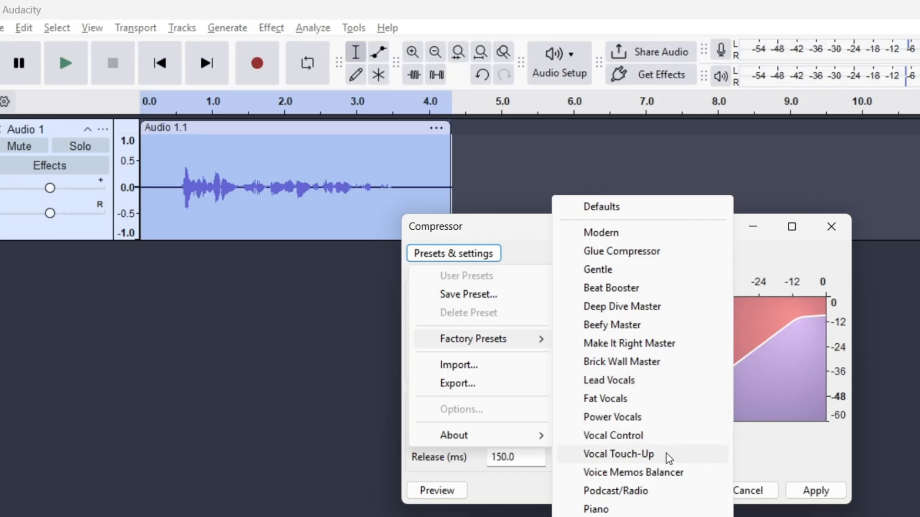
{"action": "left_click", "coordinate": [689, 456]}
{"action": "left_click", "coordinate": [443, 491]}
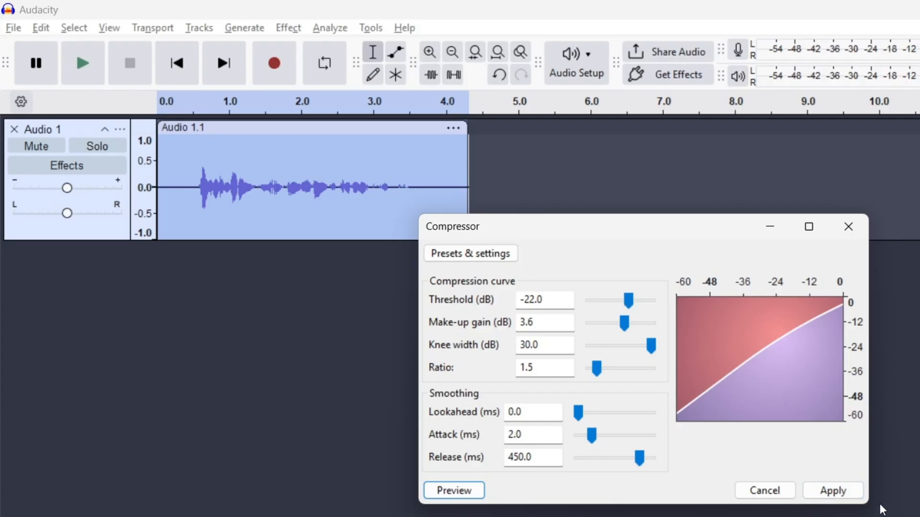
{"action": "left_click", "coordinate": [834, 492]}
Step: Play the compressed recording from about 0.4 seconds and stop the playback
{"action": "left_click", "coordinate": [284, 226]}
{"action": "left_click", "coordinate": [187, 223]}
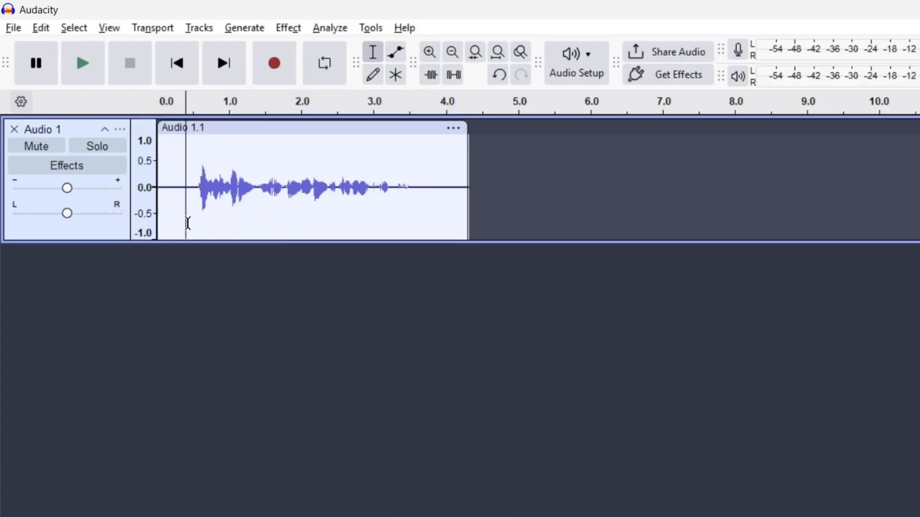
{"action": "key", "text": "space"}
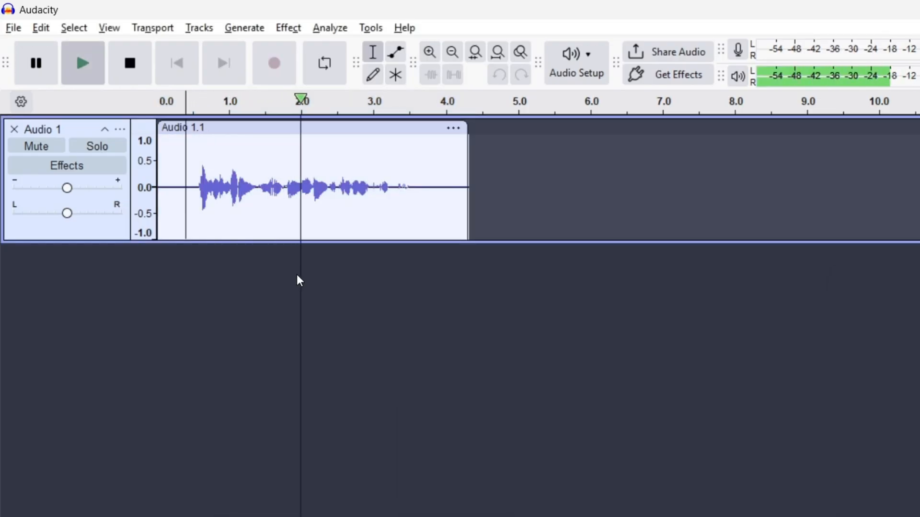
{"action": "key", "text": "space"}
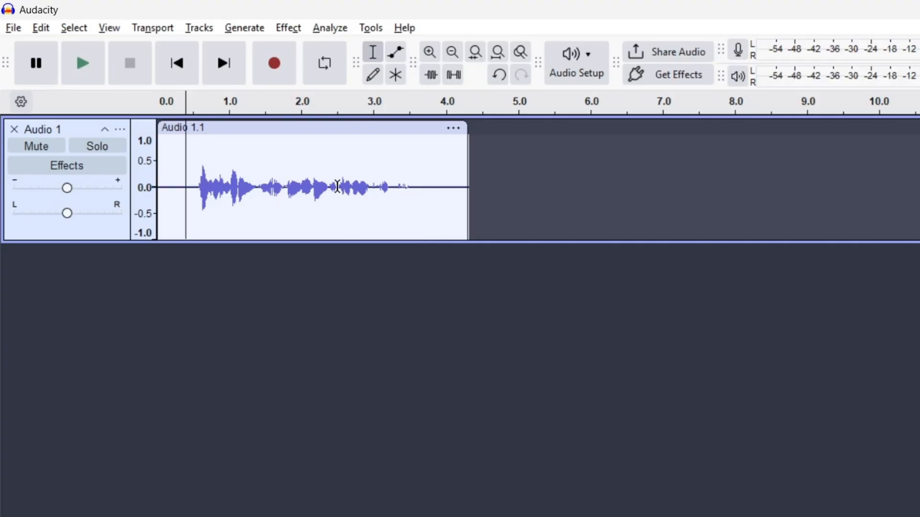
Step: Place the playback cursor before the speech at about 0.3 seconds
{"action": "left_click", "coordinate": [305, 233]}
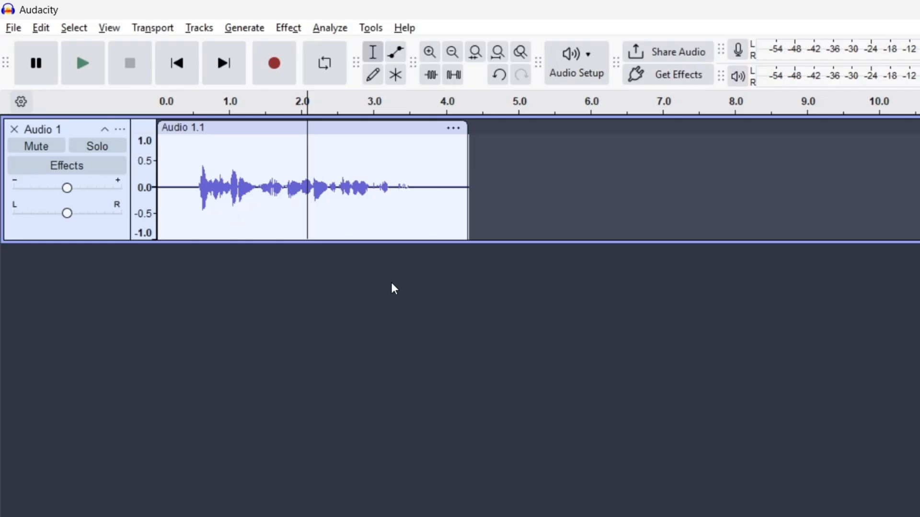
{"action": "left_click", "coordinate": [427, 233]}
{"action": "left_click", "coordinate": [178, 222]}
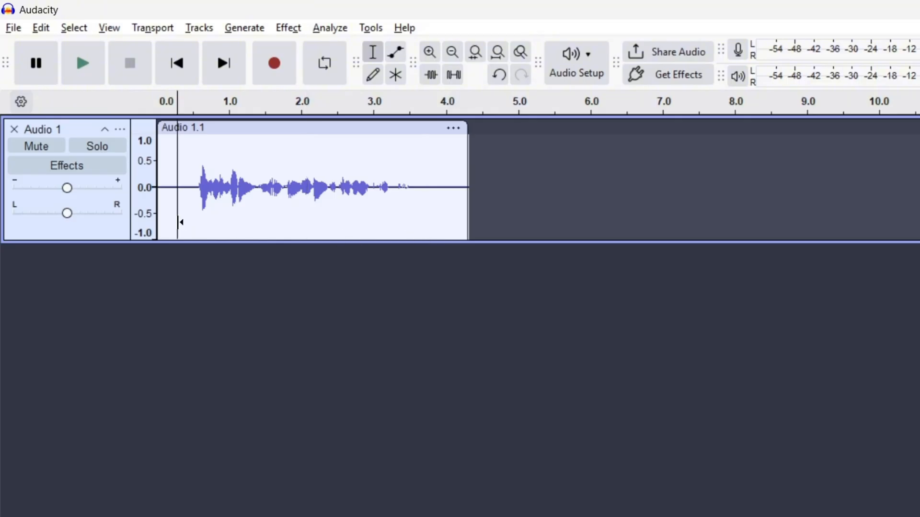